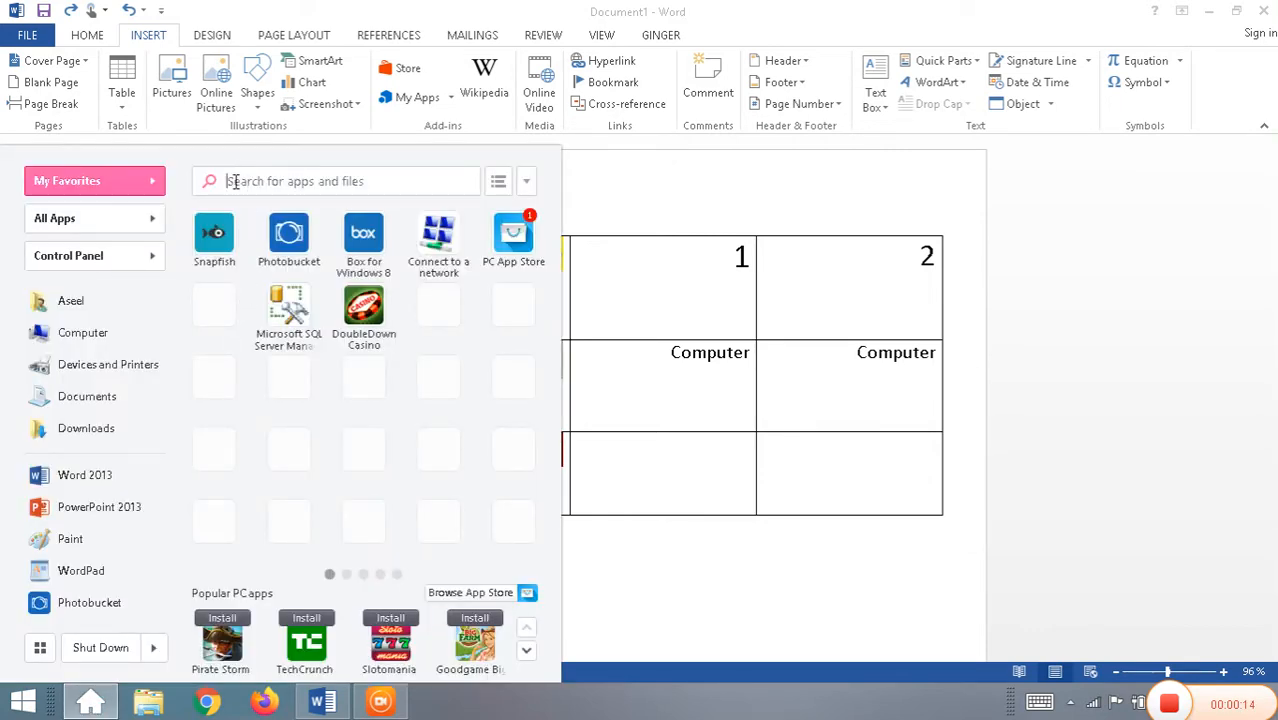
Search the installed apps for "word" and return to the open document.
type("ق")
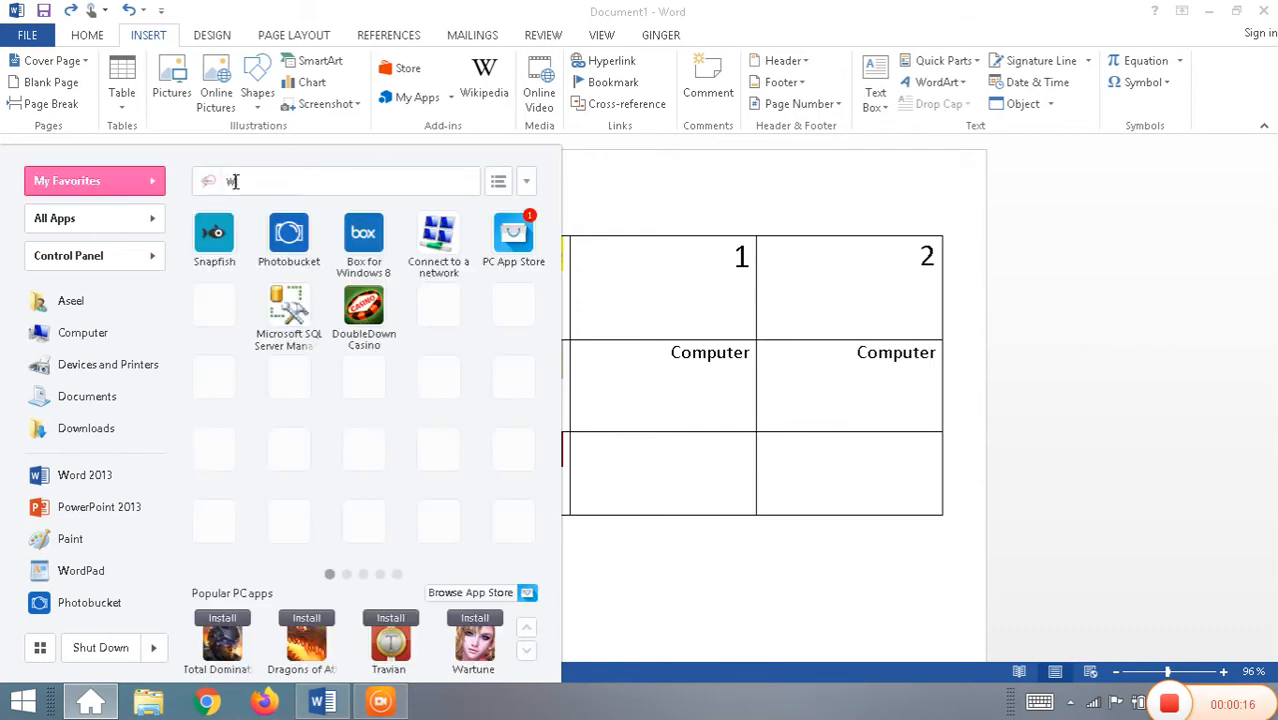
key("BackSpace")
type("word")
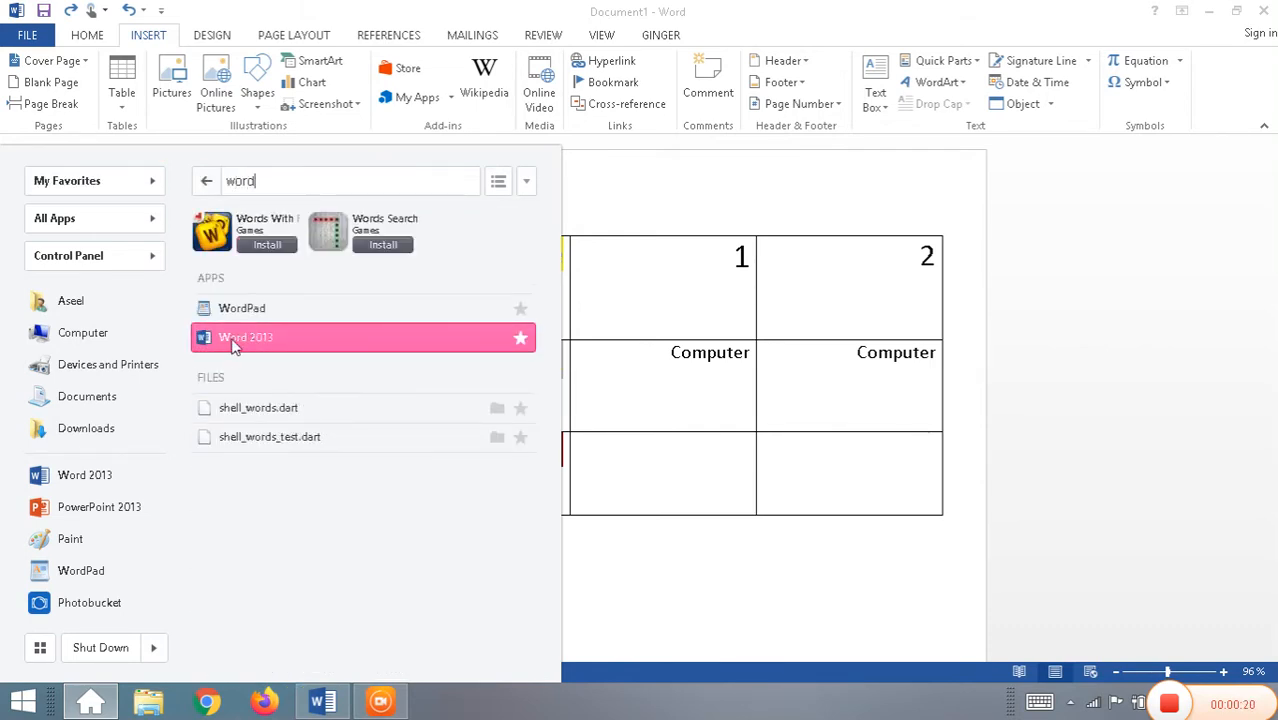
left_click(740, 403)
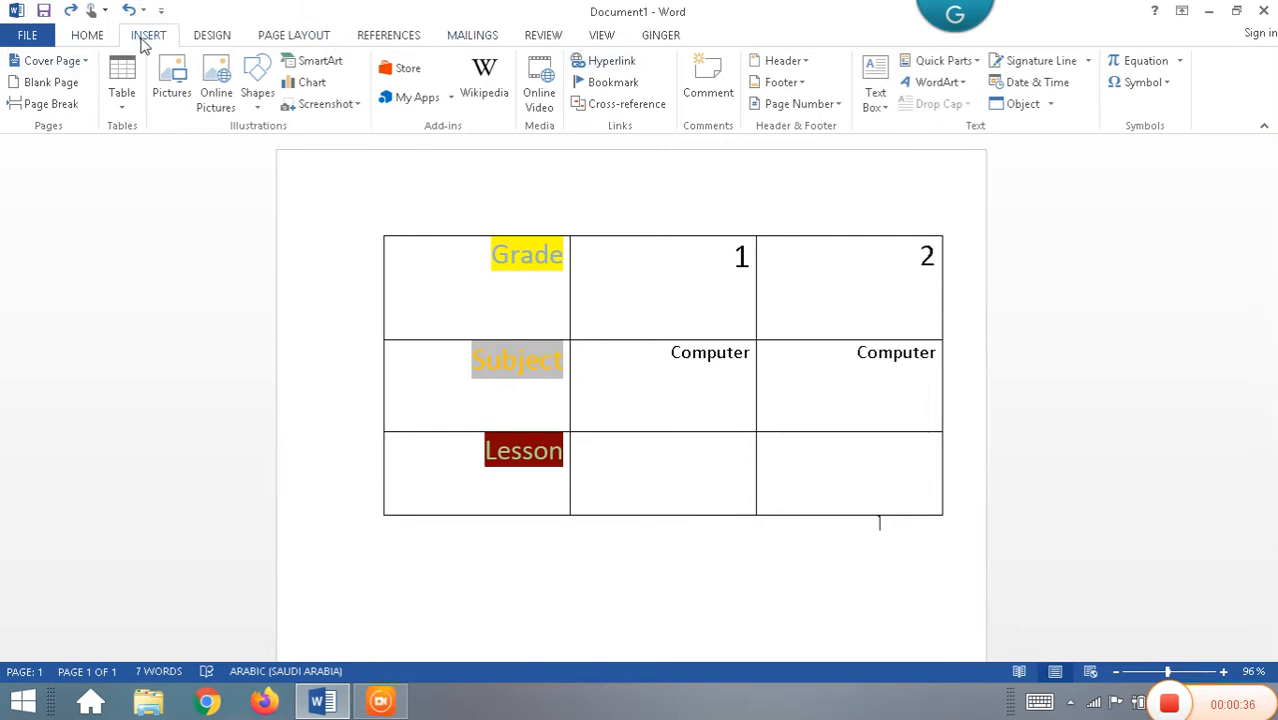
Look over the table insertion options and the Design and Layout tools available for the existing table.
left_click(125, 95)
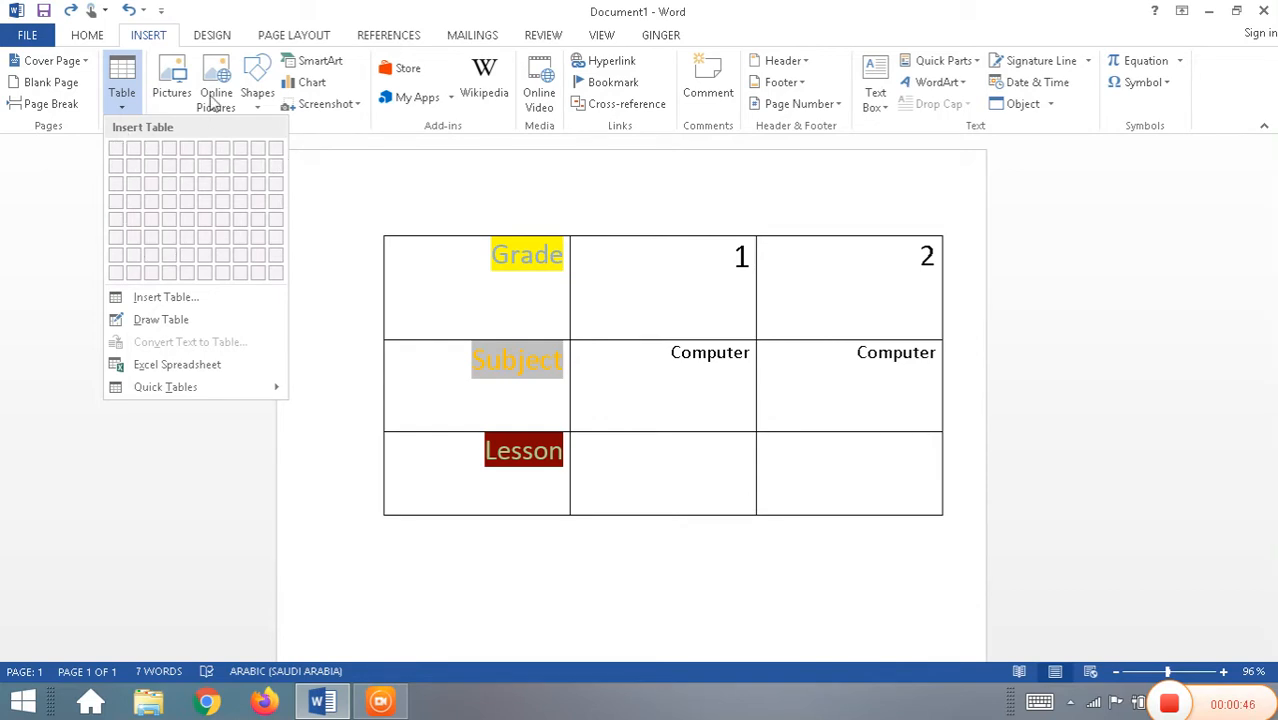
left_click(326, 263)
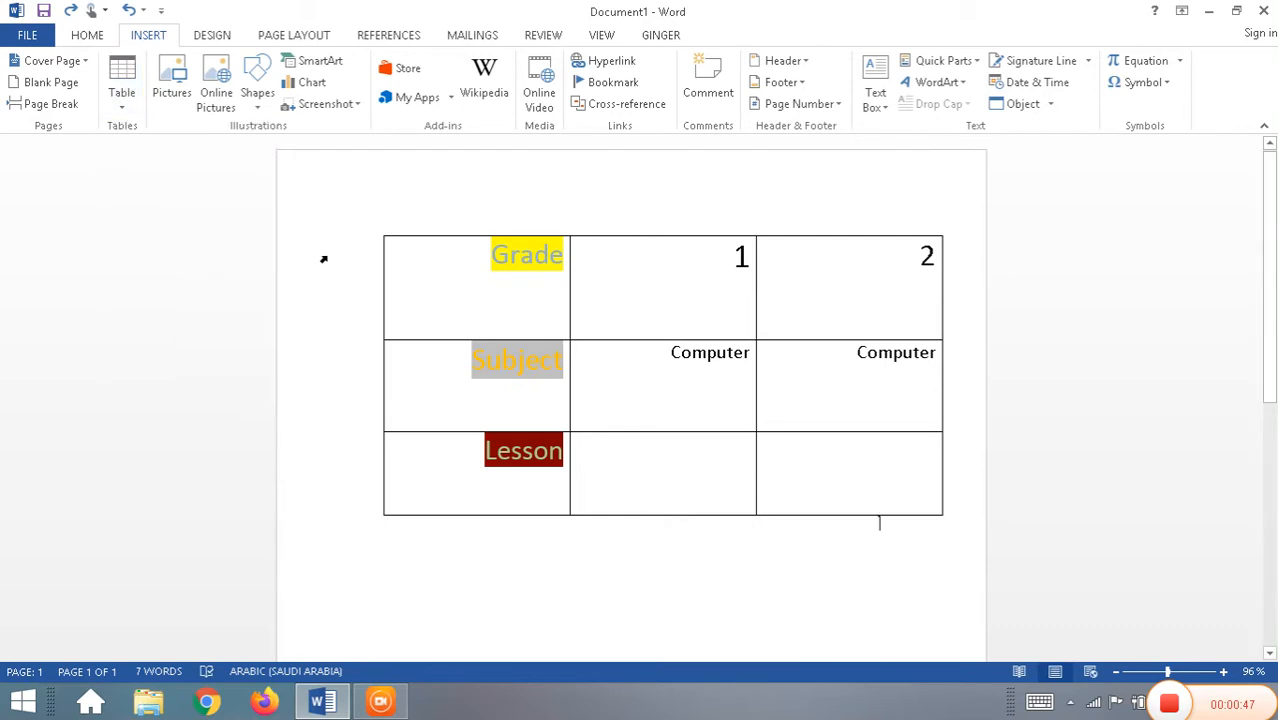
left_click(786, 440)
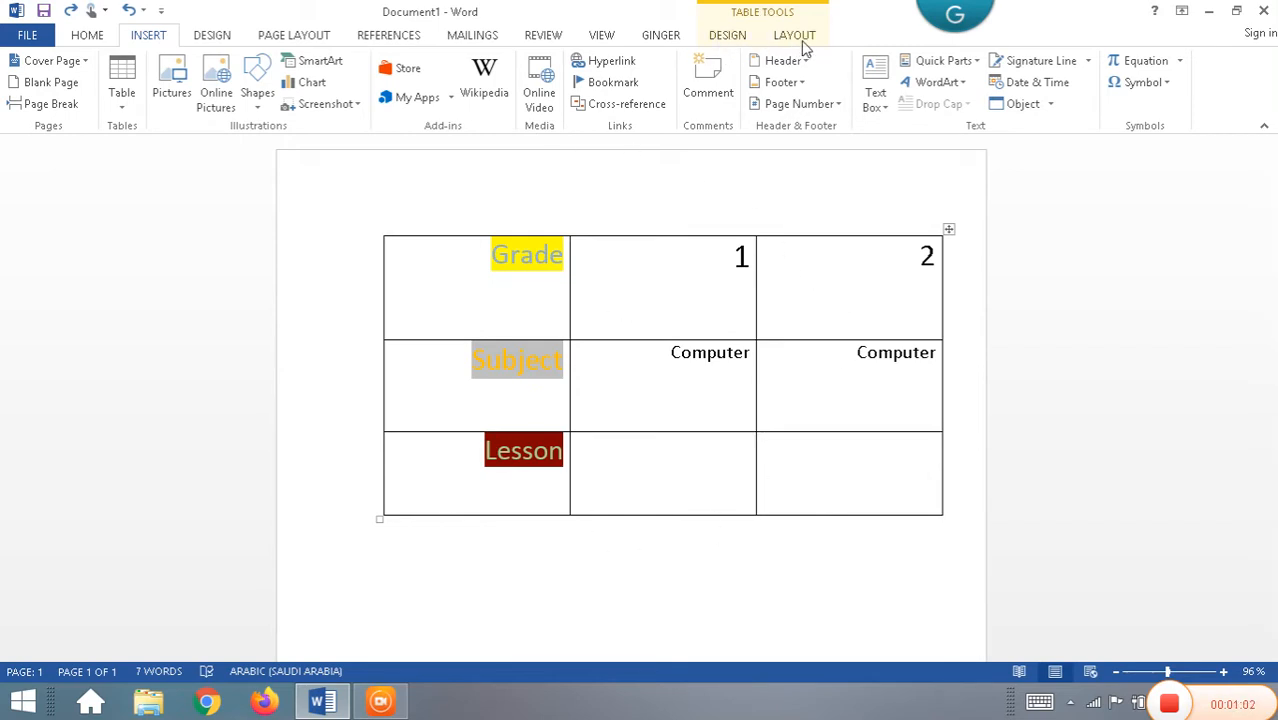
left_click(732, 36)
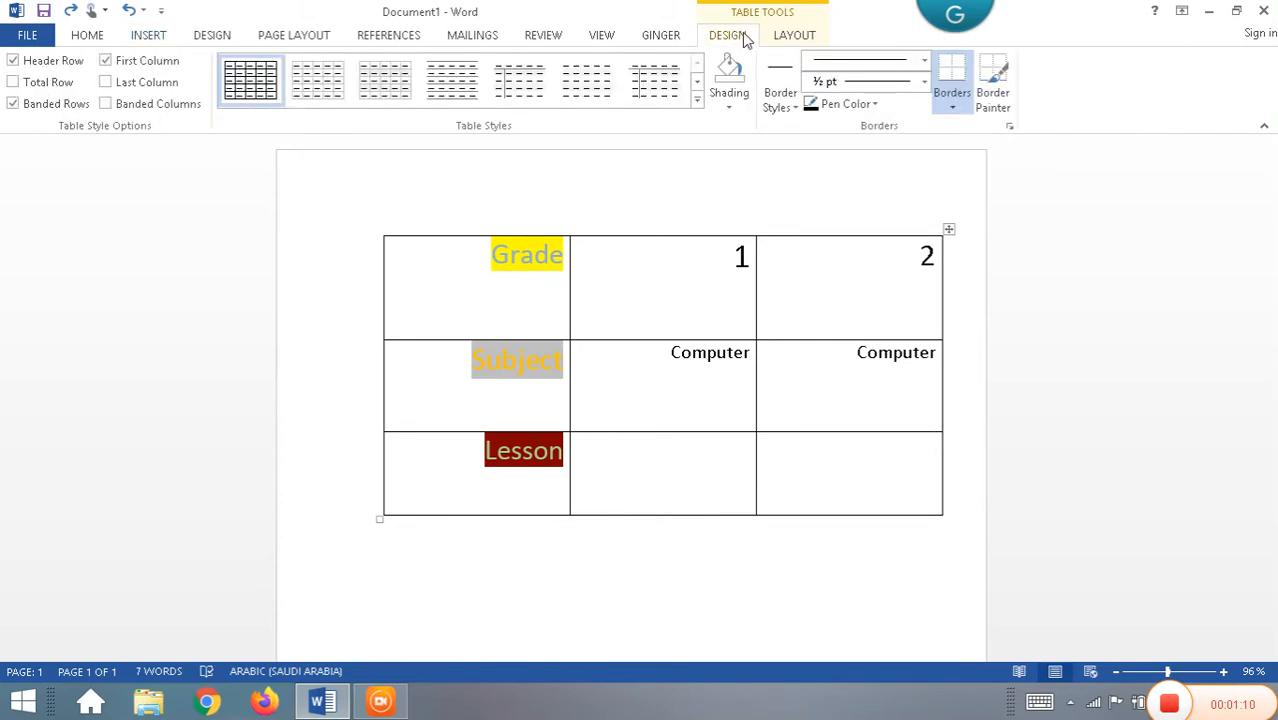
left_click(795, 40)
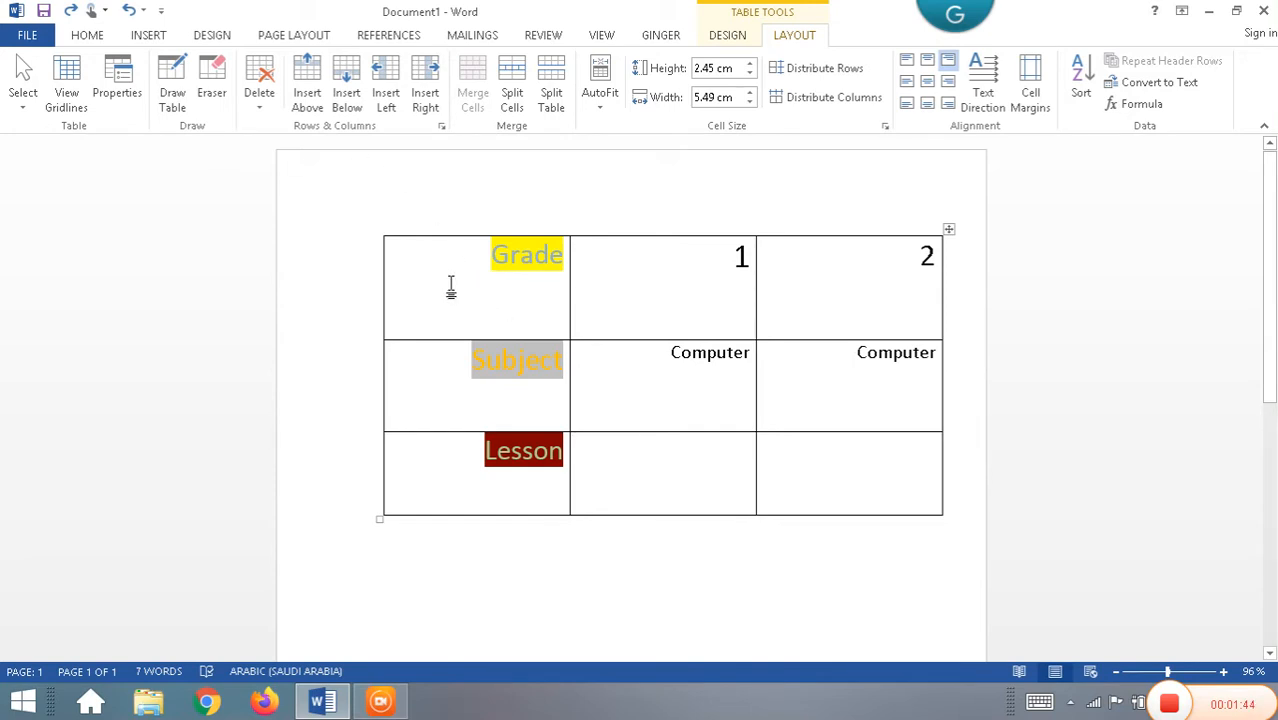
Highlight the Grade, Subject and Lesson rows of the table one after another, ending in the Subject cell.
left_click_drag(454, 288, 861, 283)
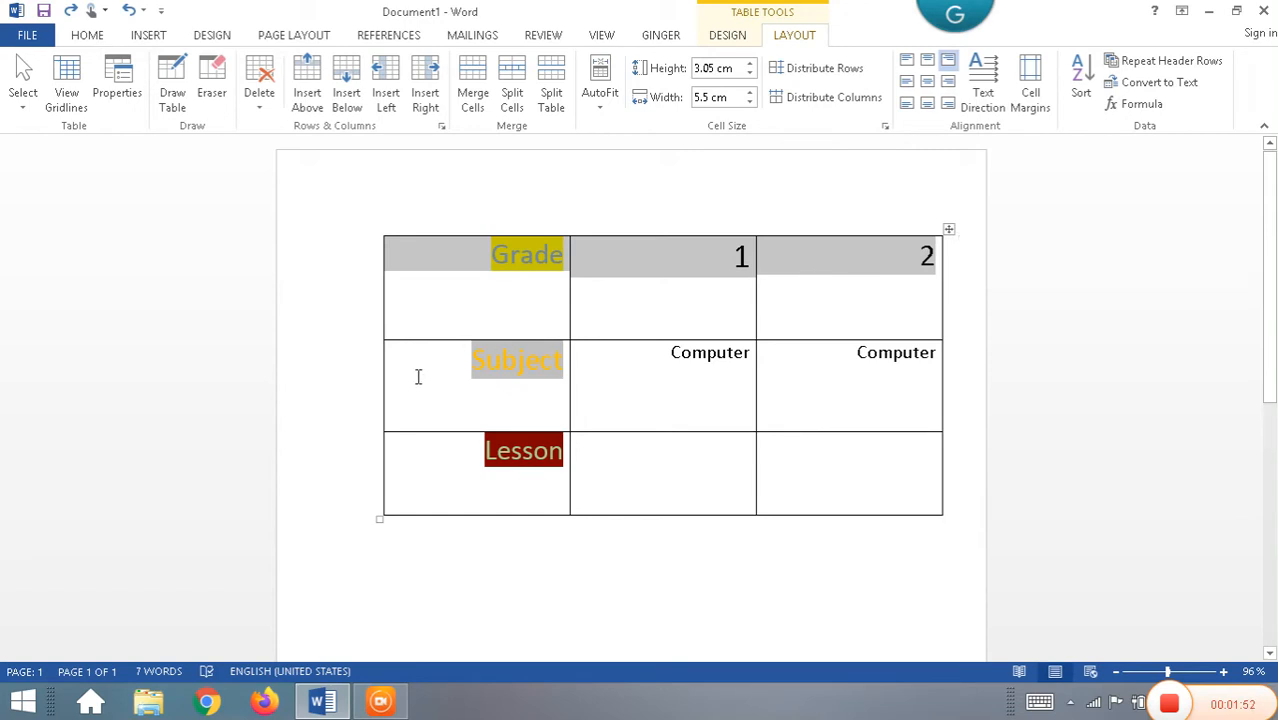
left_click_drag(418, 376, 877, 385)
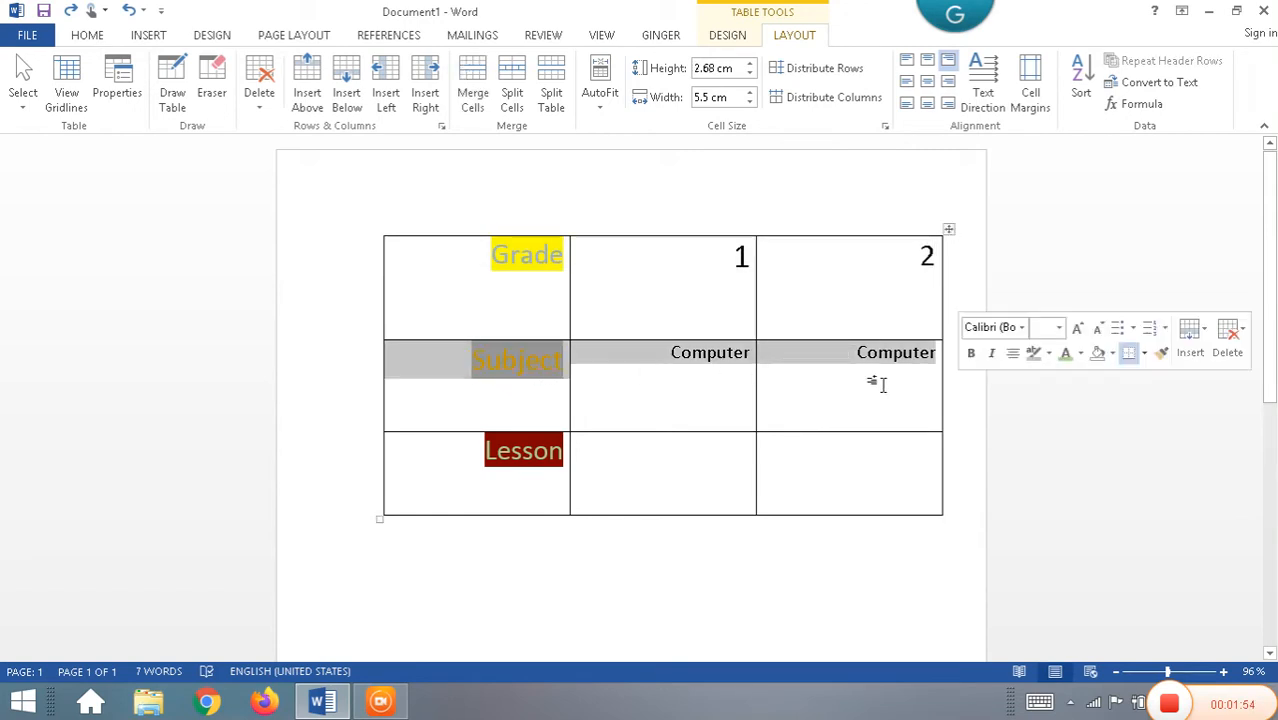
left_click(419, 492)
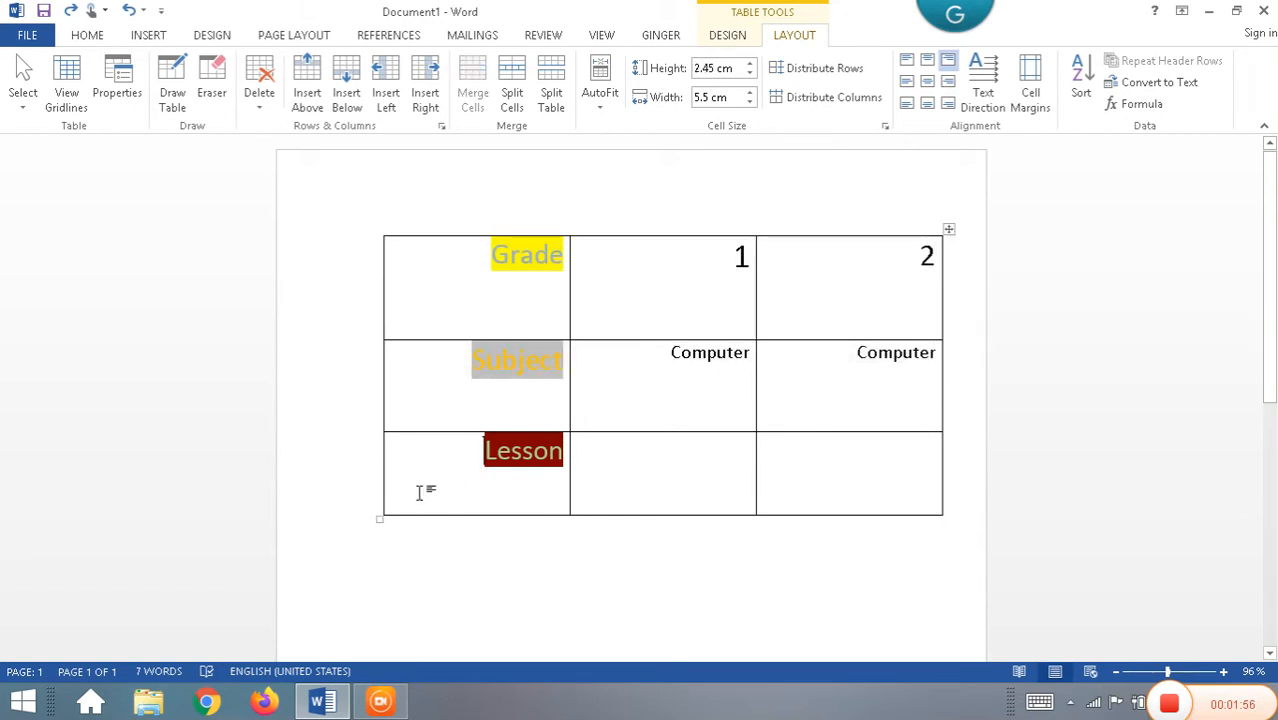
left_click_drag(503, 492, 916, 491)
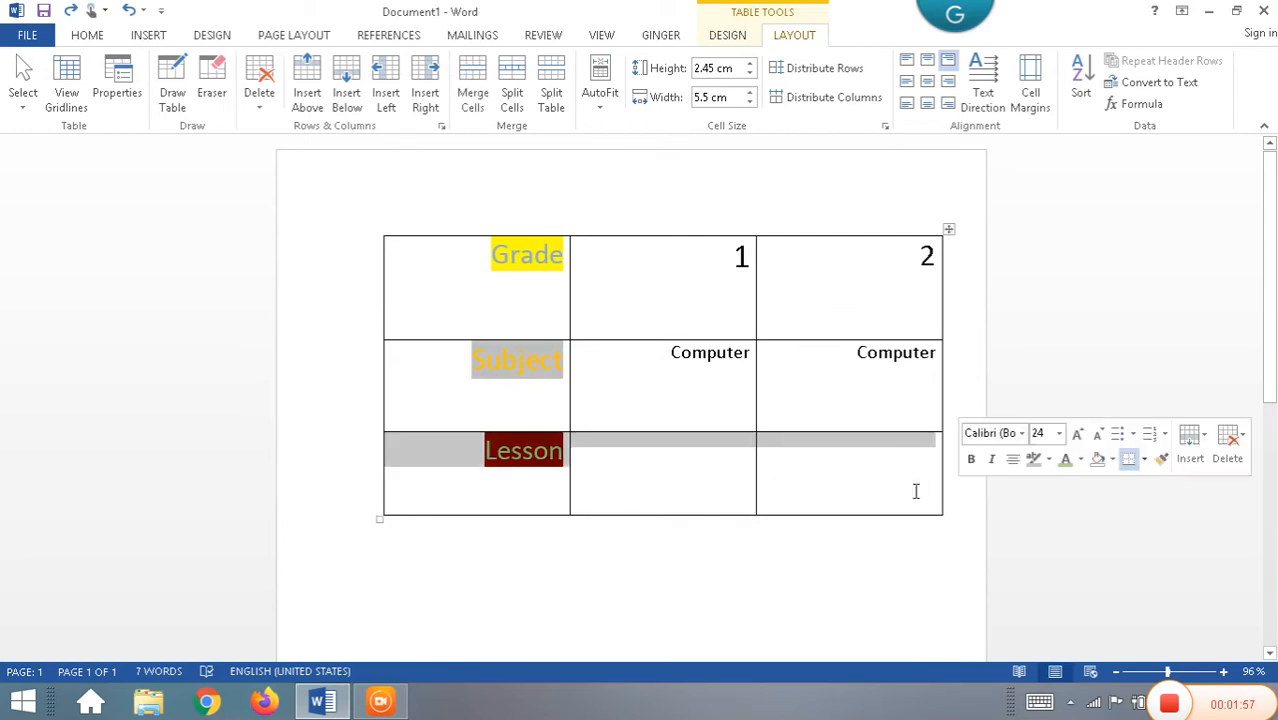
left_click(496, 360)
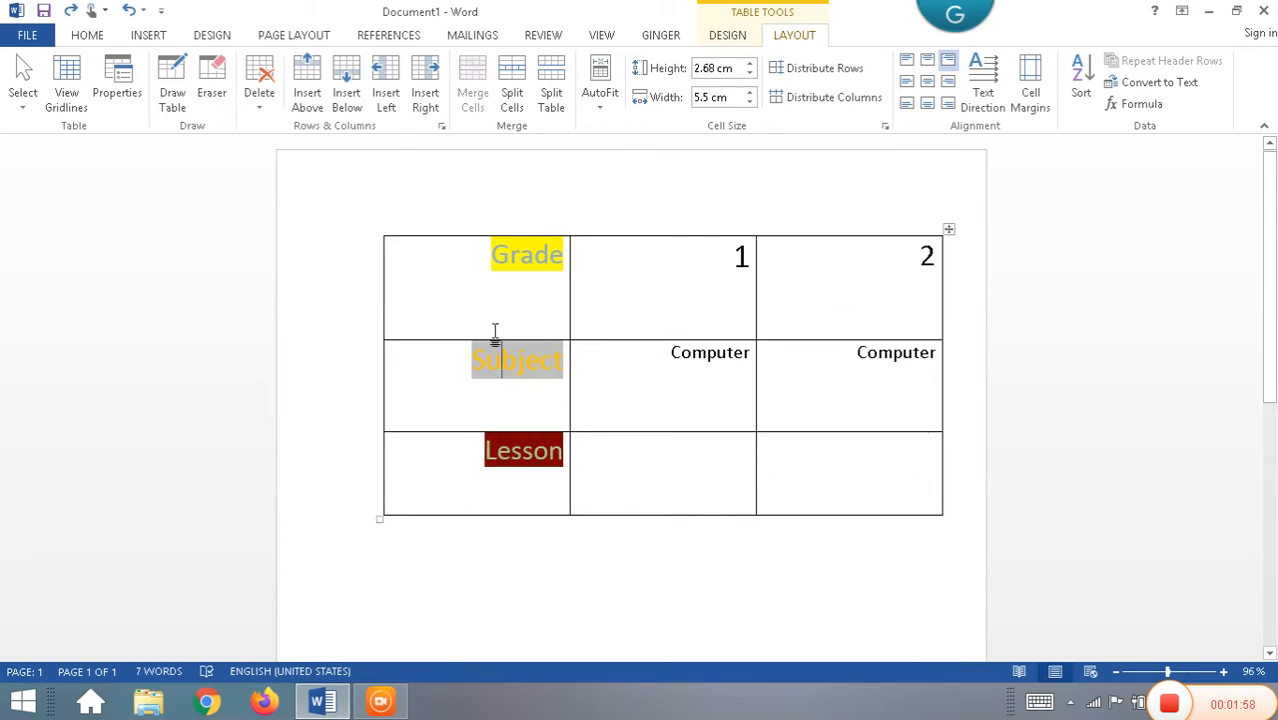
Highlight the table's columns one by one, then leave the header area and return to the Grade row.
left_click(517, 229)
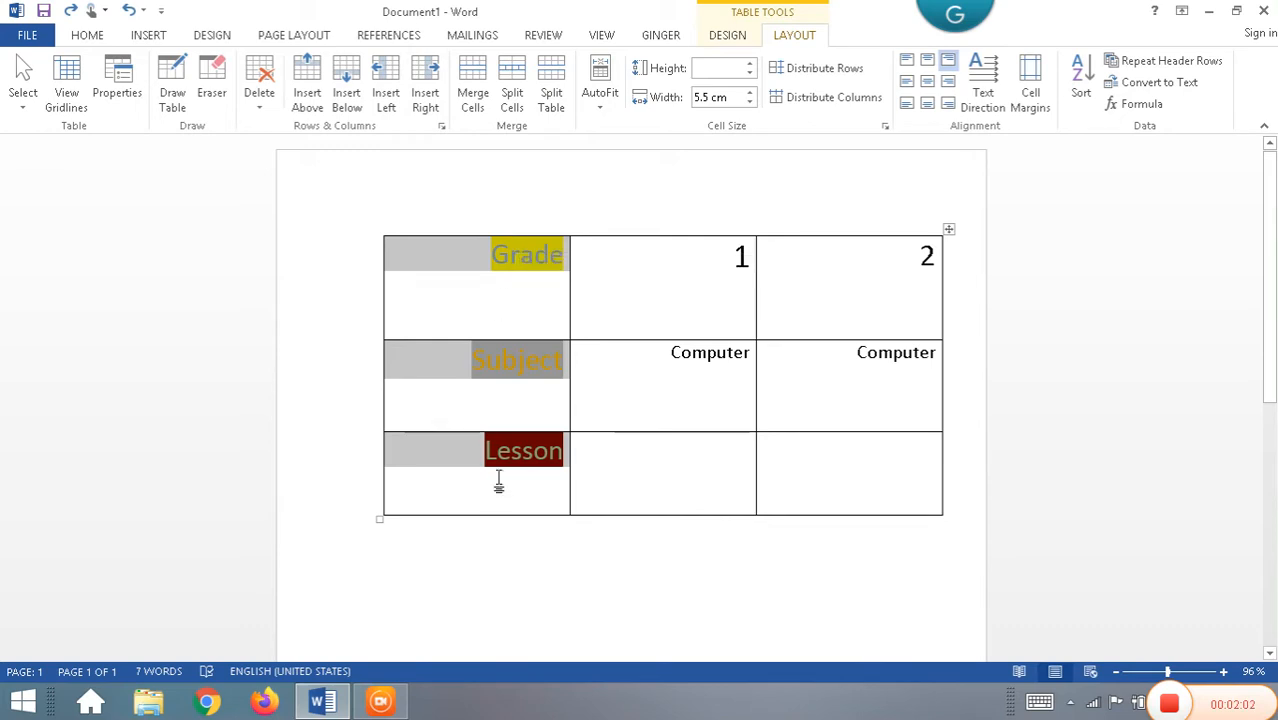
left_click(645, 228)
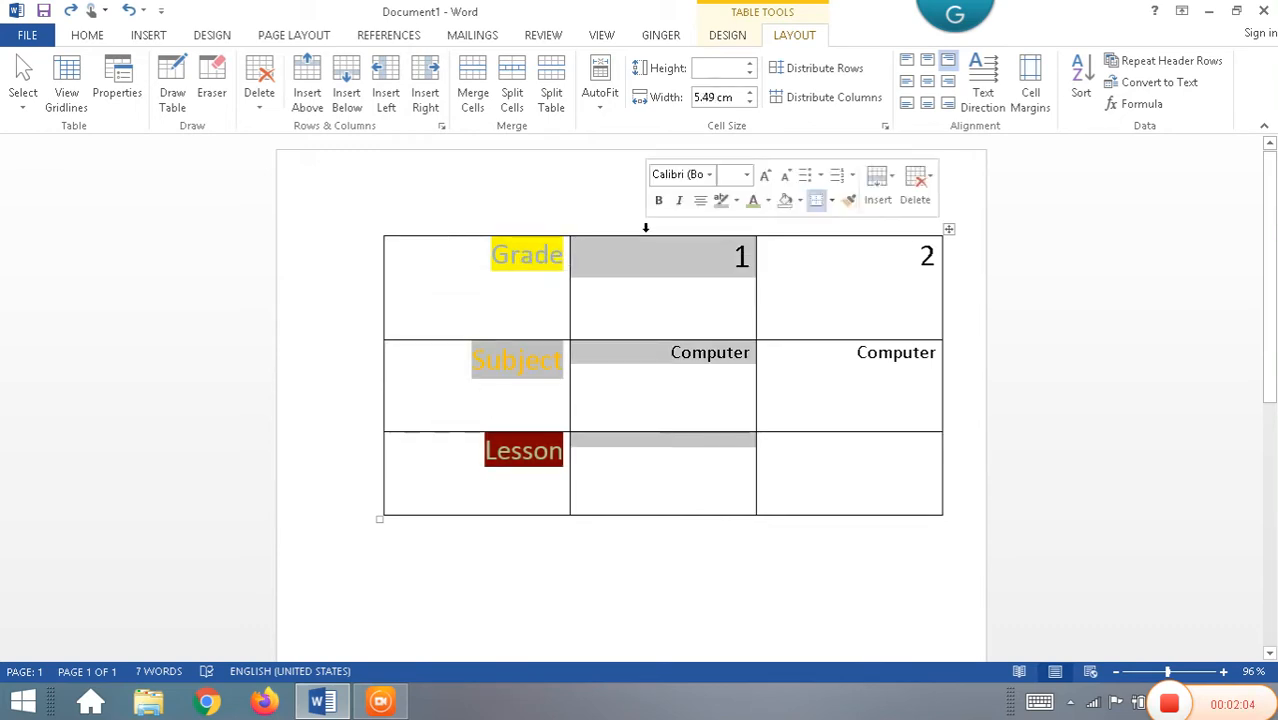
double_click(865, 225)
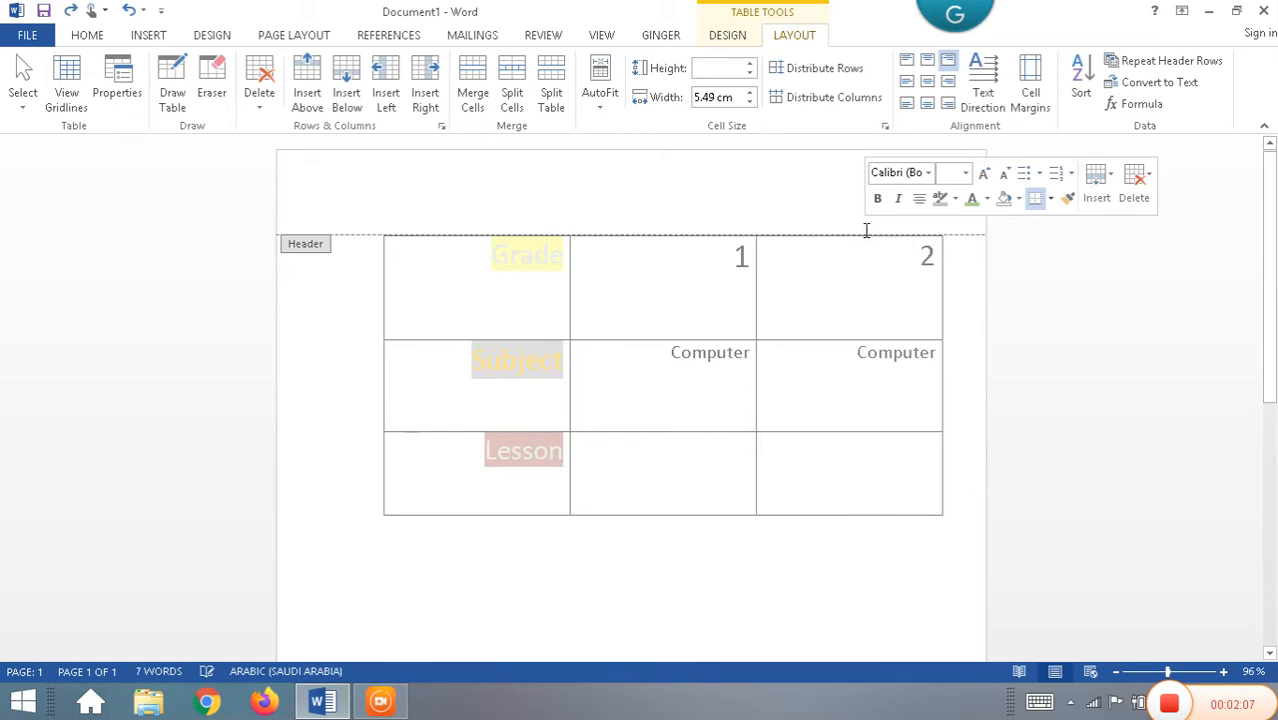
double_click(836, 318)
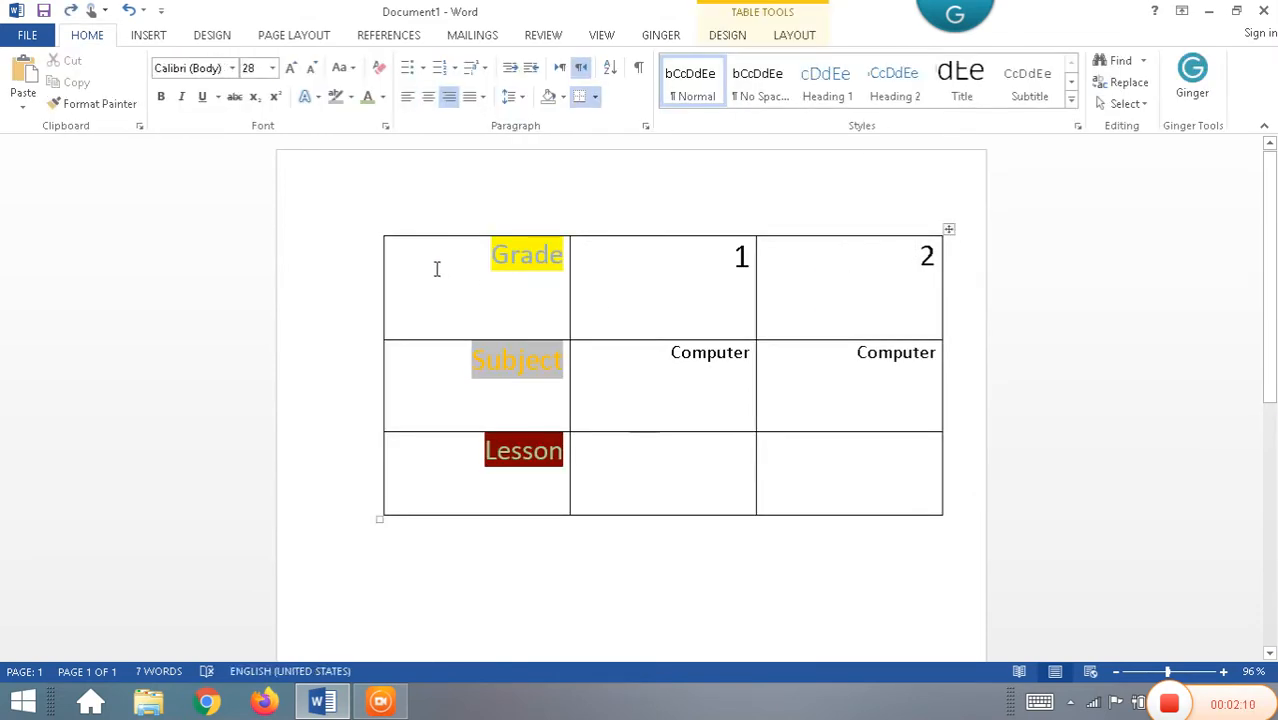
left_click(738, 289)
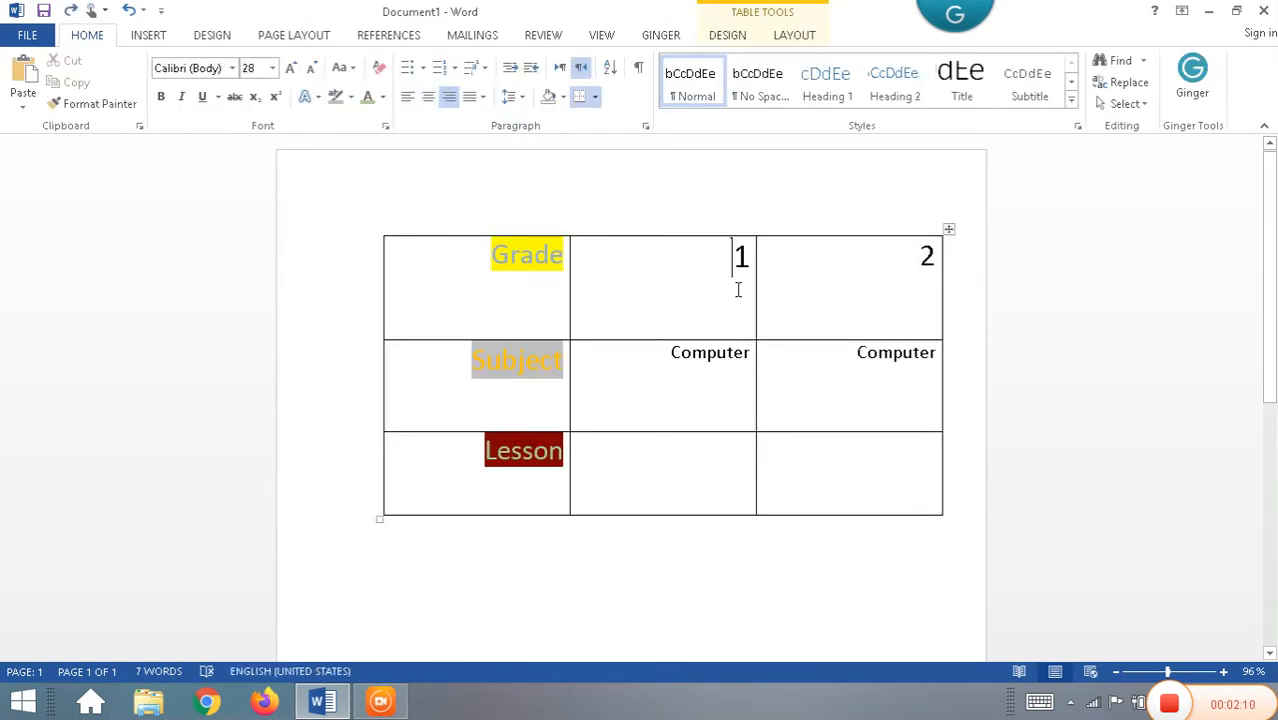
Insert an empty row above the Grade row and place the cursor in its first cell.
left_click(797, 35)
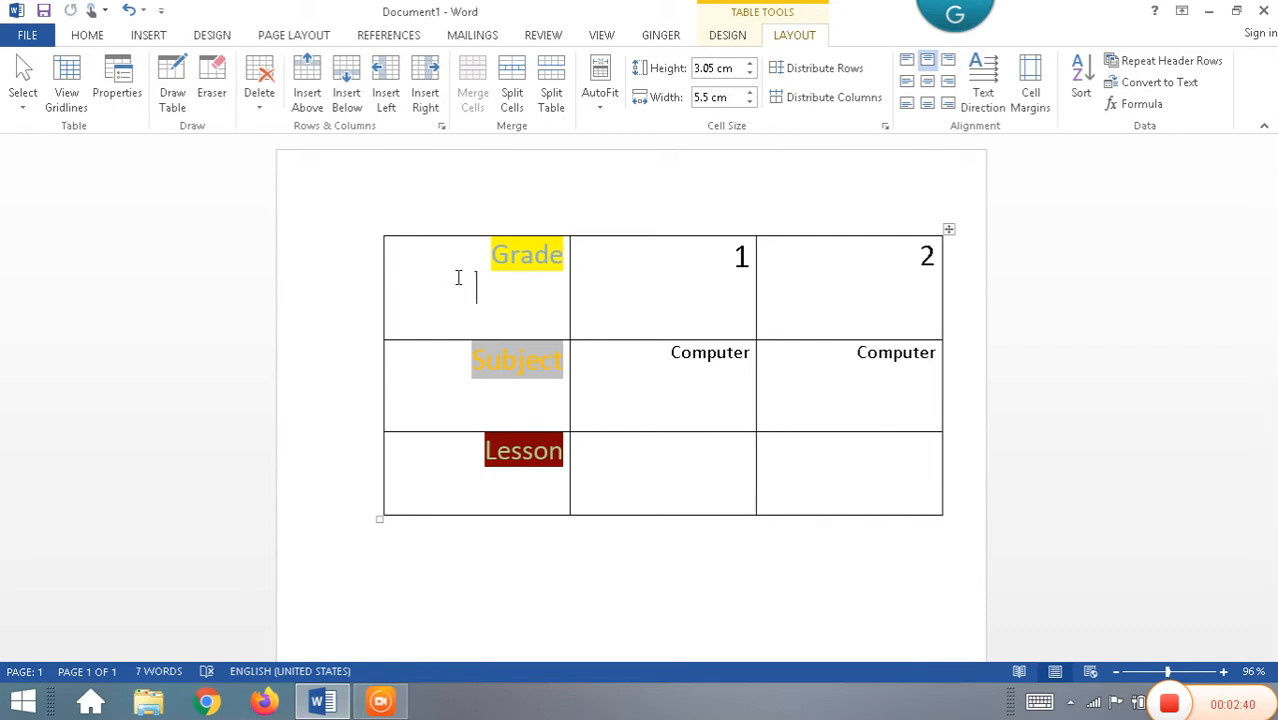
left_click_drag(458, 277, 906, 277)
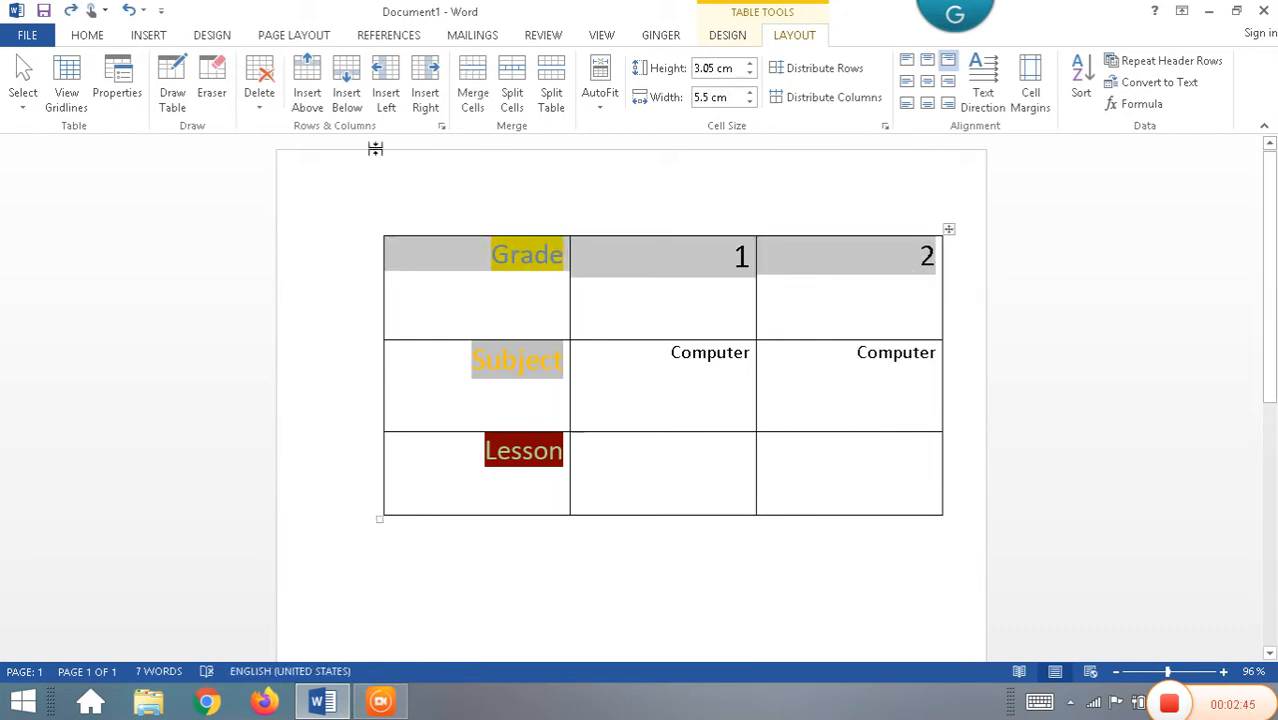
left_click(309, 100)
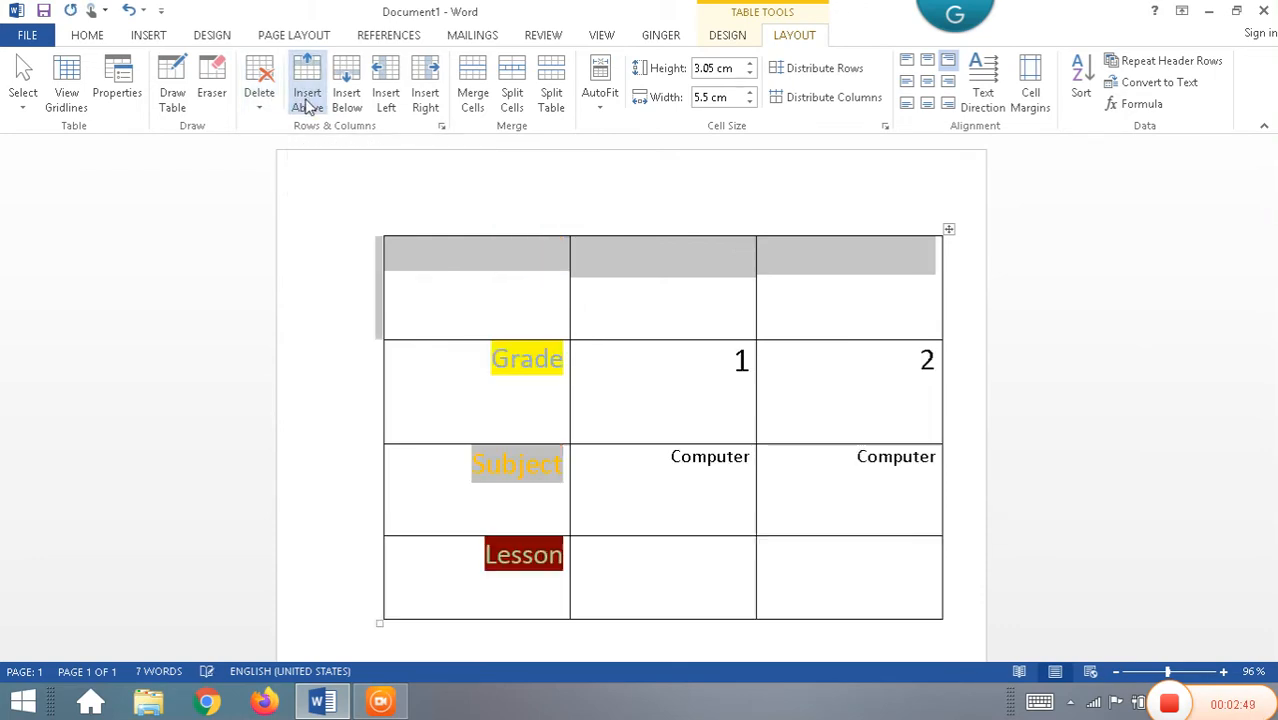
left_click(484, 300)
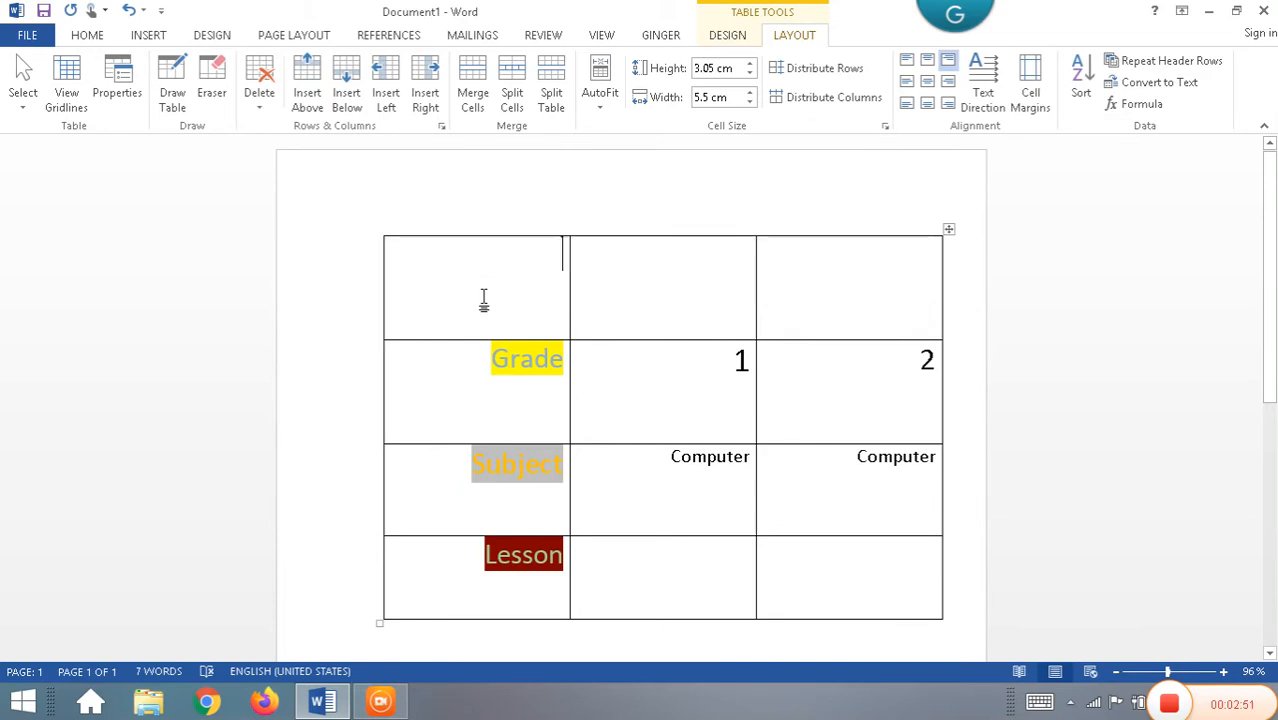
key("alt+shift")
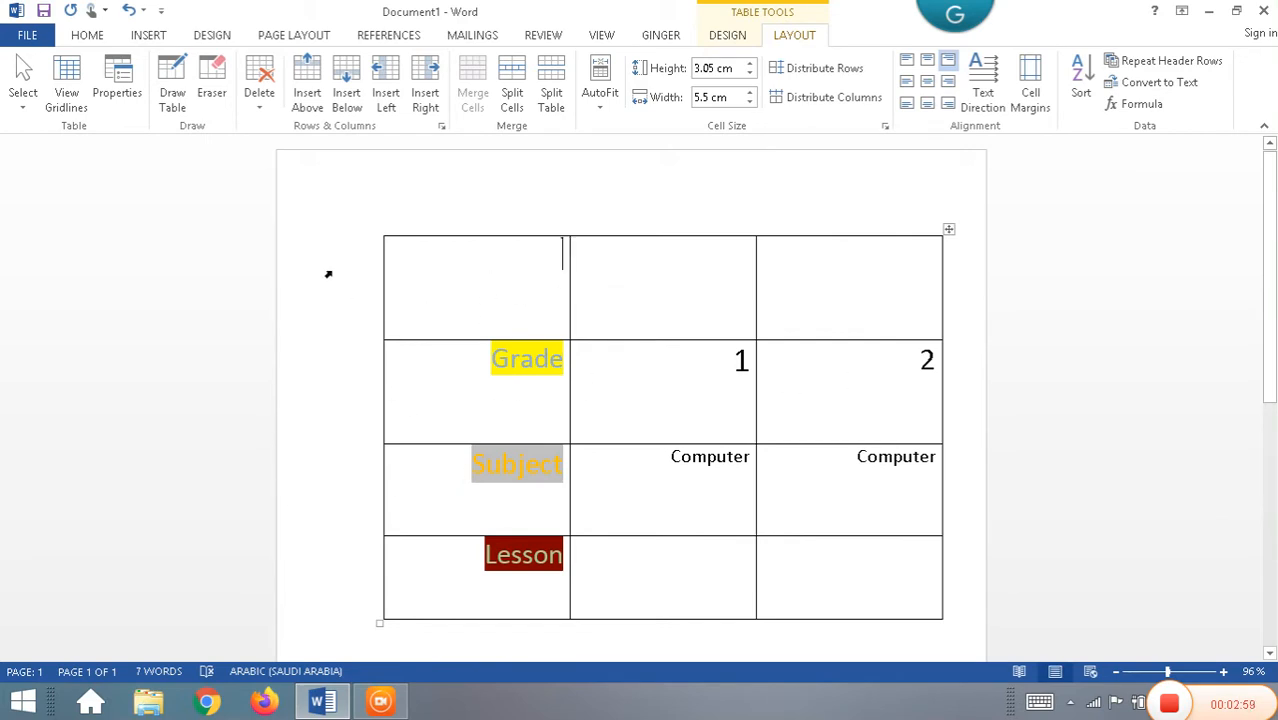
Insert an empty row directly below the Subject row.
left_click(551, 495)
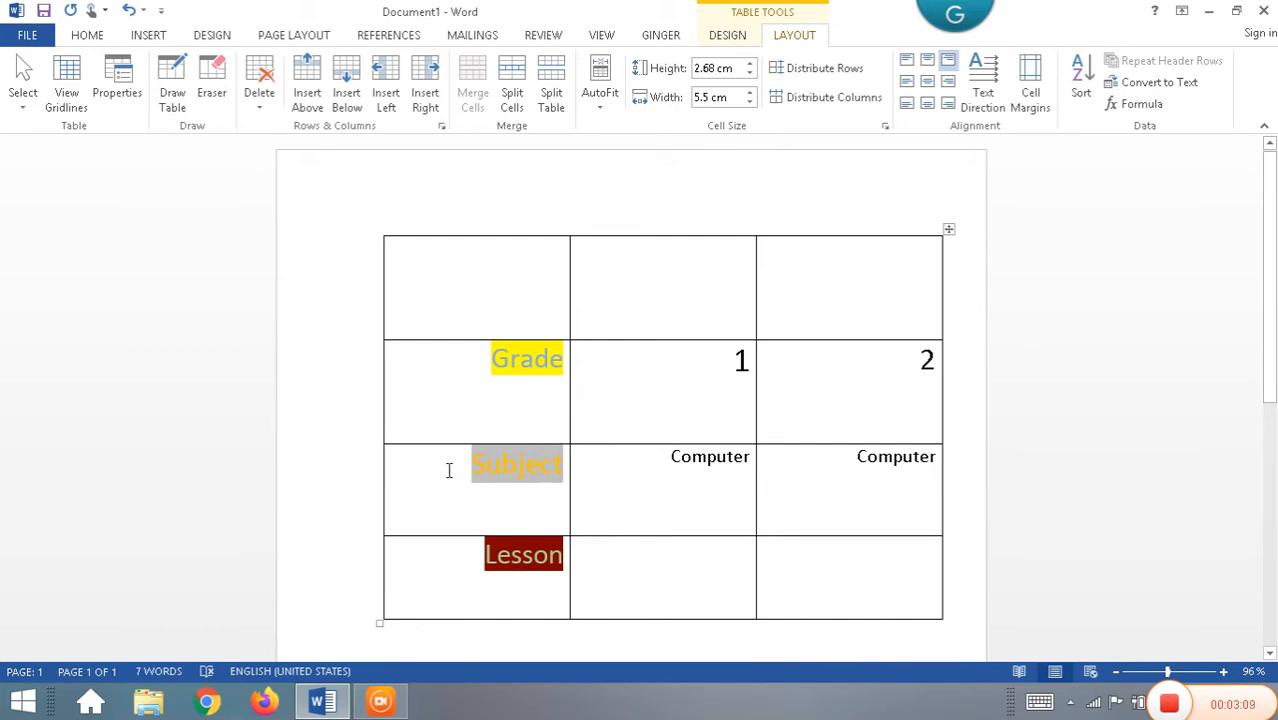
left_click_drag(449, 470, 809, 470)
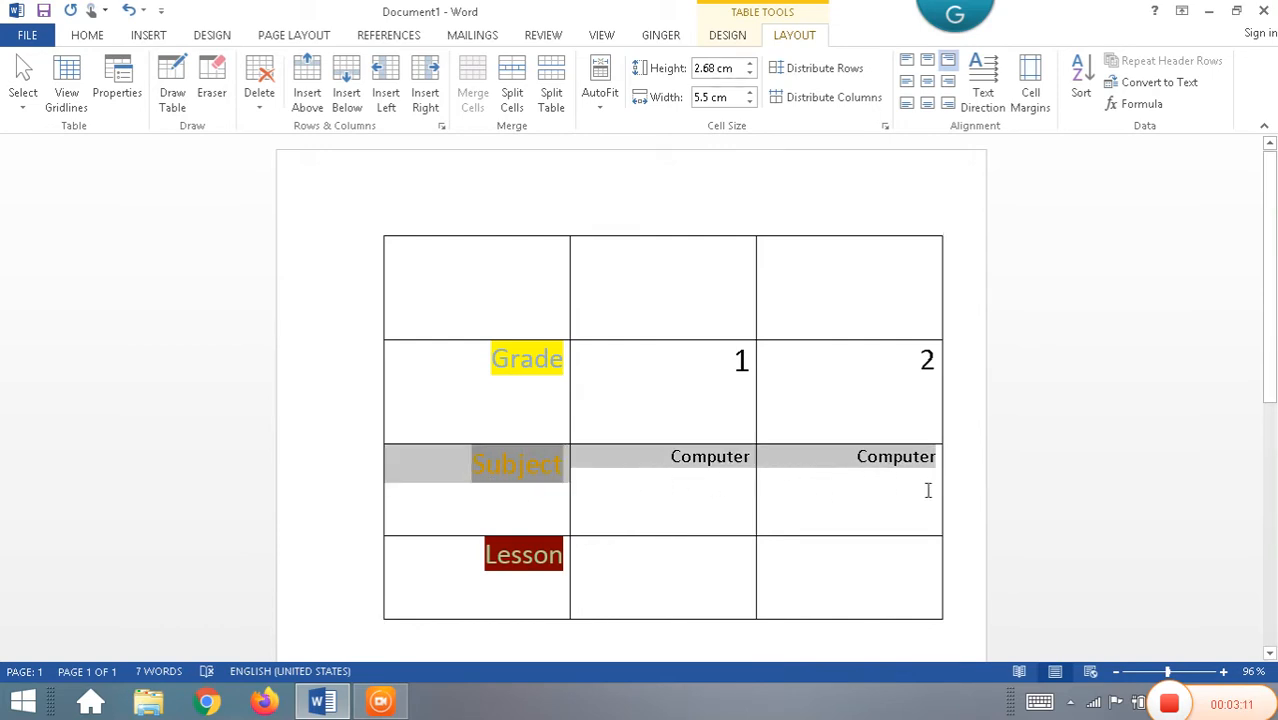
left_click(347, 100)
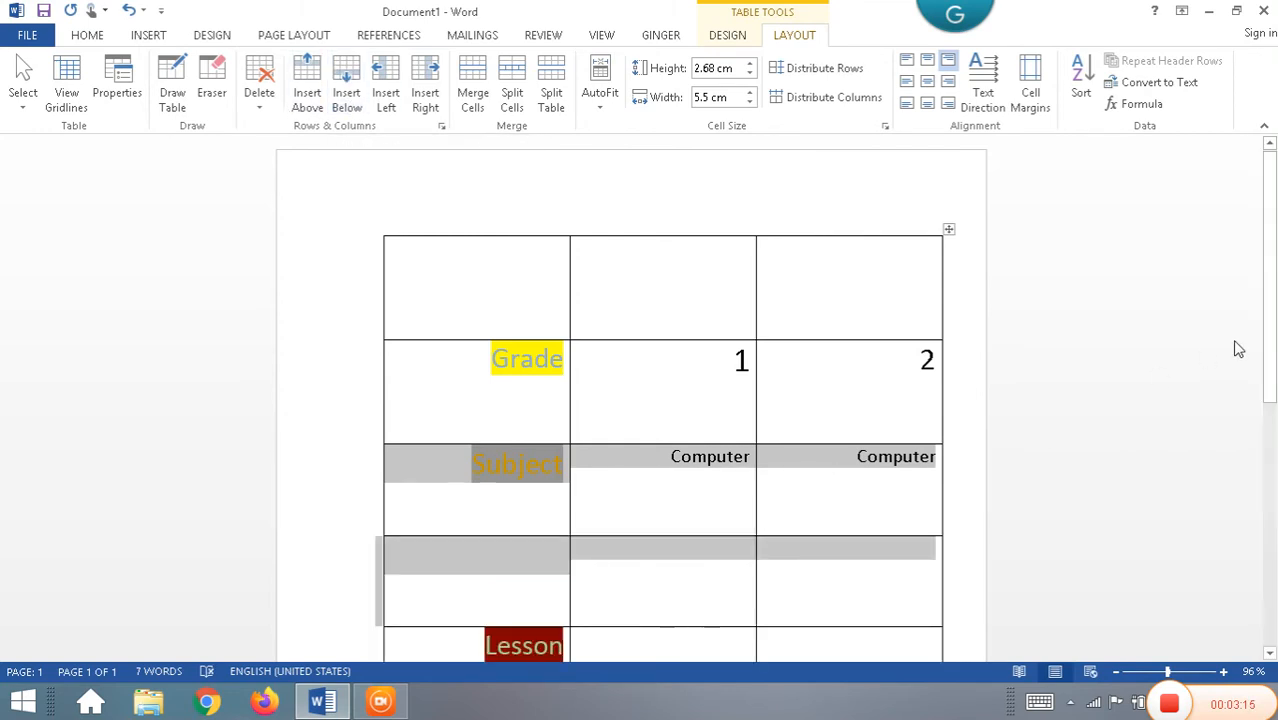
scroll(1270, 316, "down", 3)
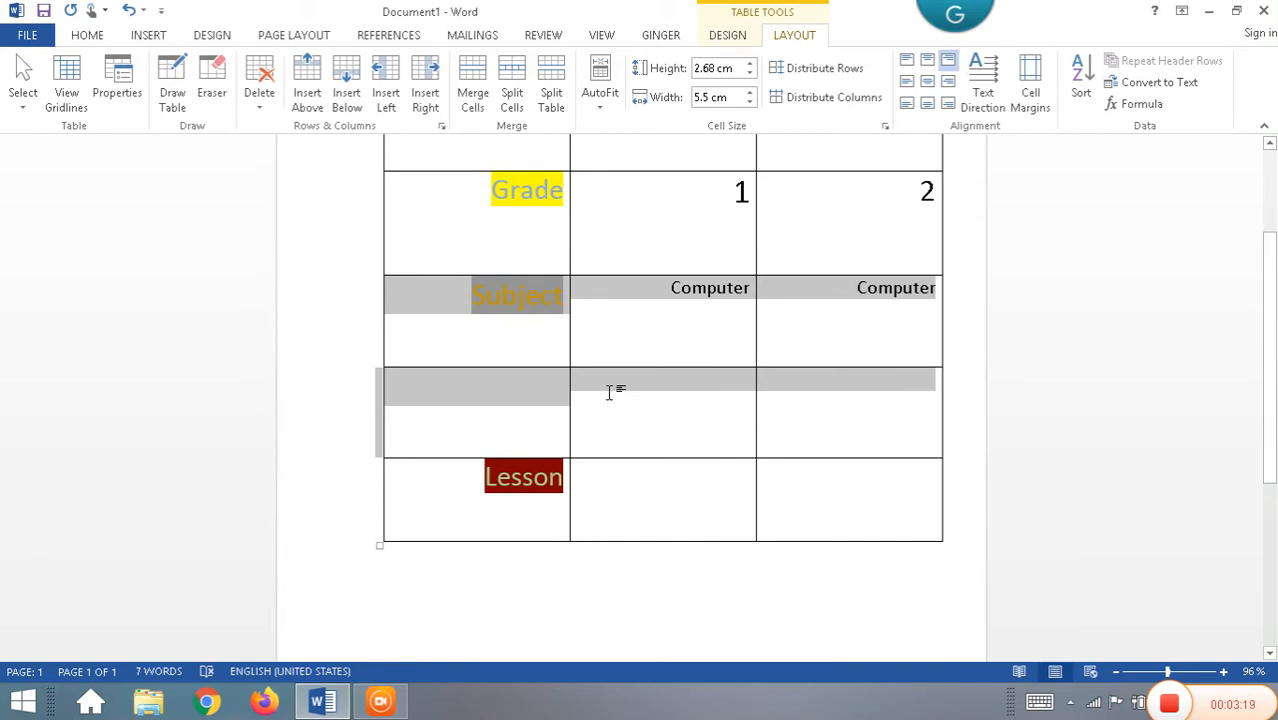
left_click(503, 322)
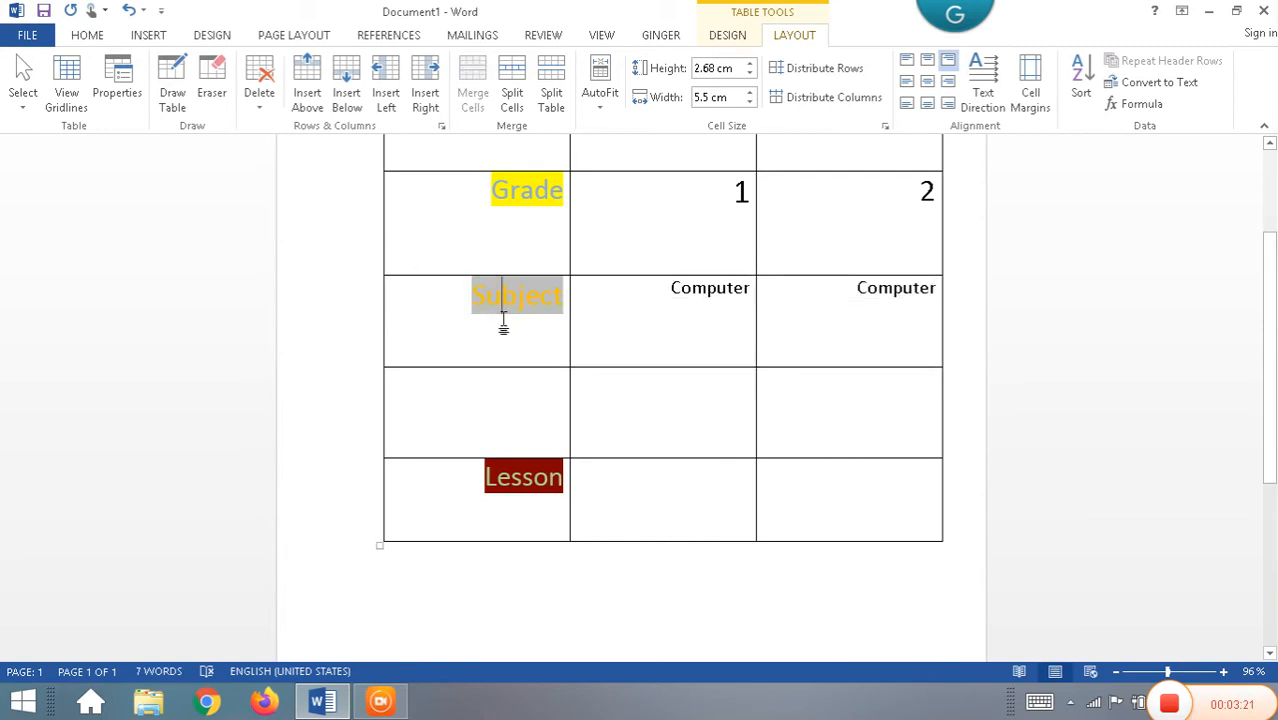
left_click(705, 448)
Insert an empty column to the left of the column for grade 1.
left_click_drag(1275, 432, 1276, 397)
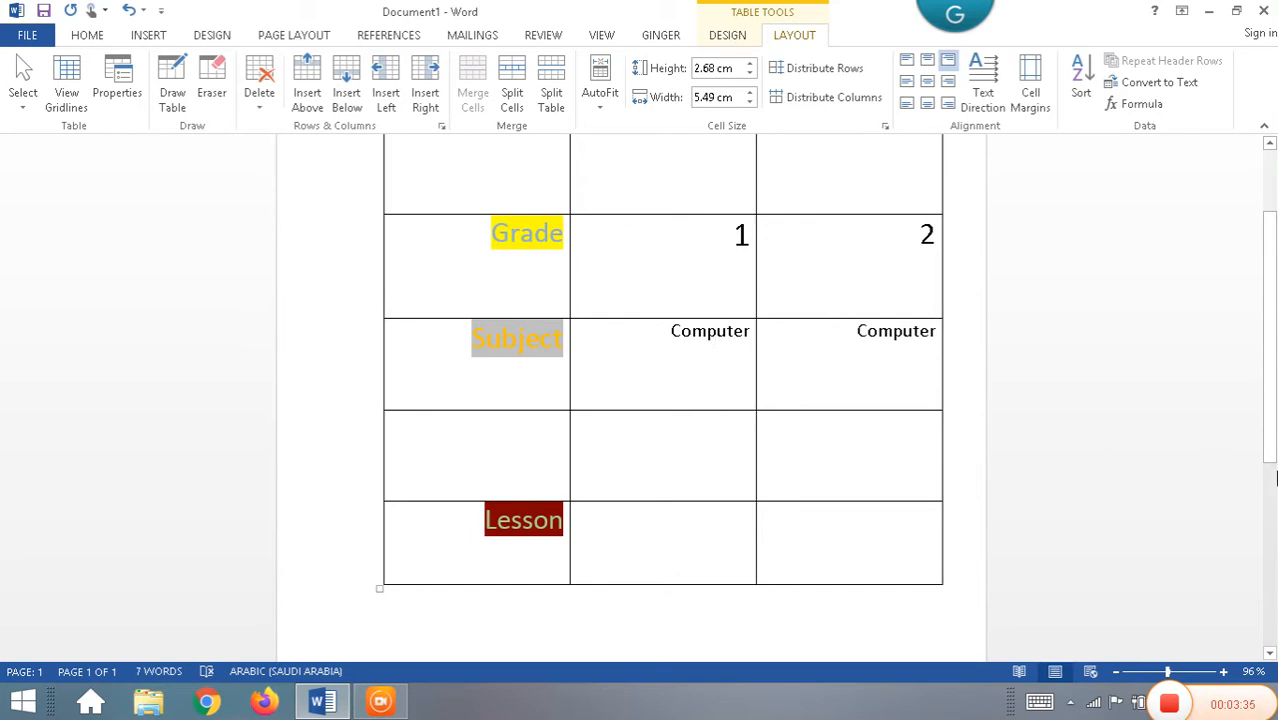
scroll(1274, 349, "up", 2)
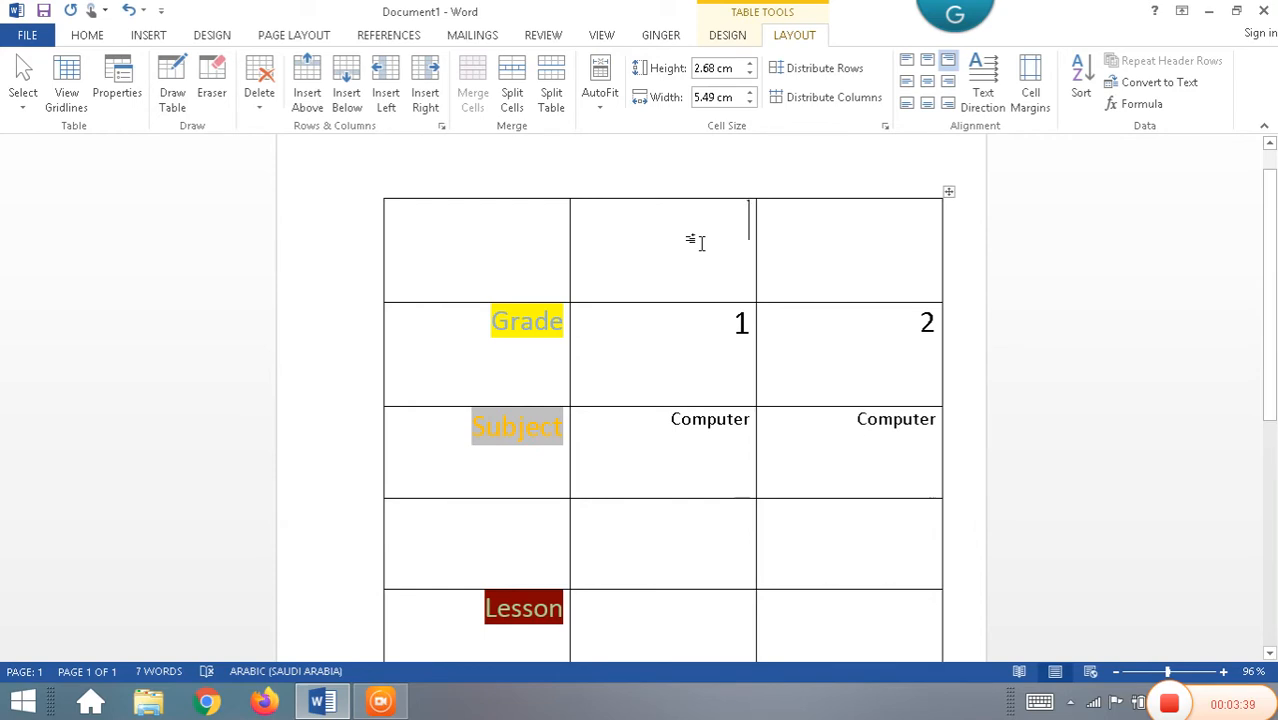
left_click(679, 189)
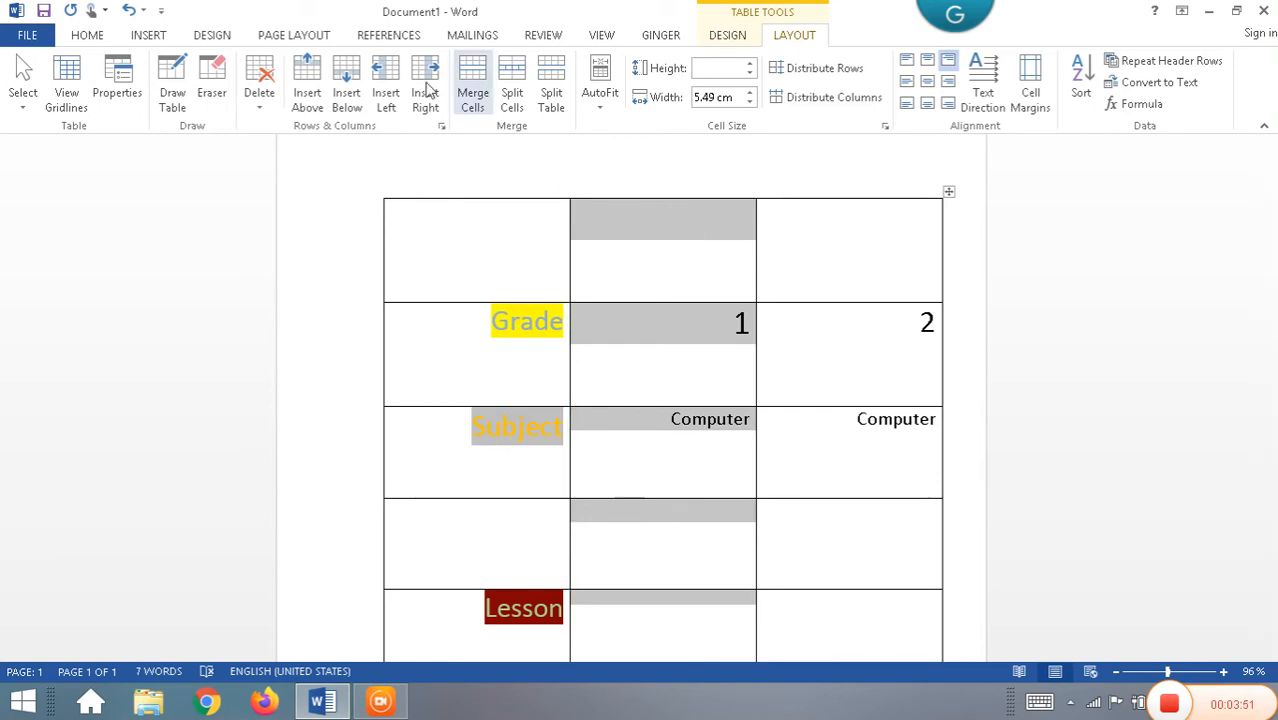
left_click(395, 87)
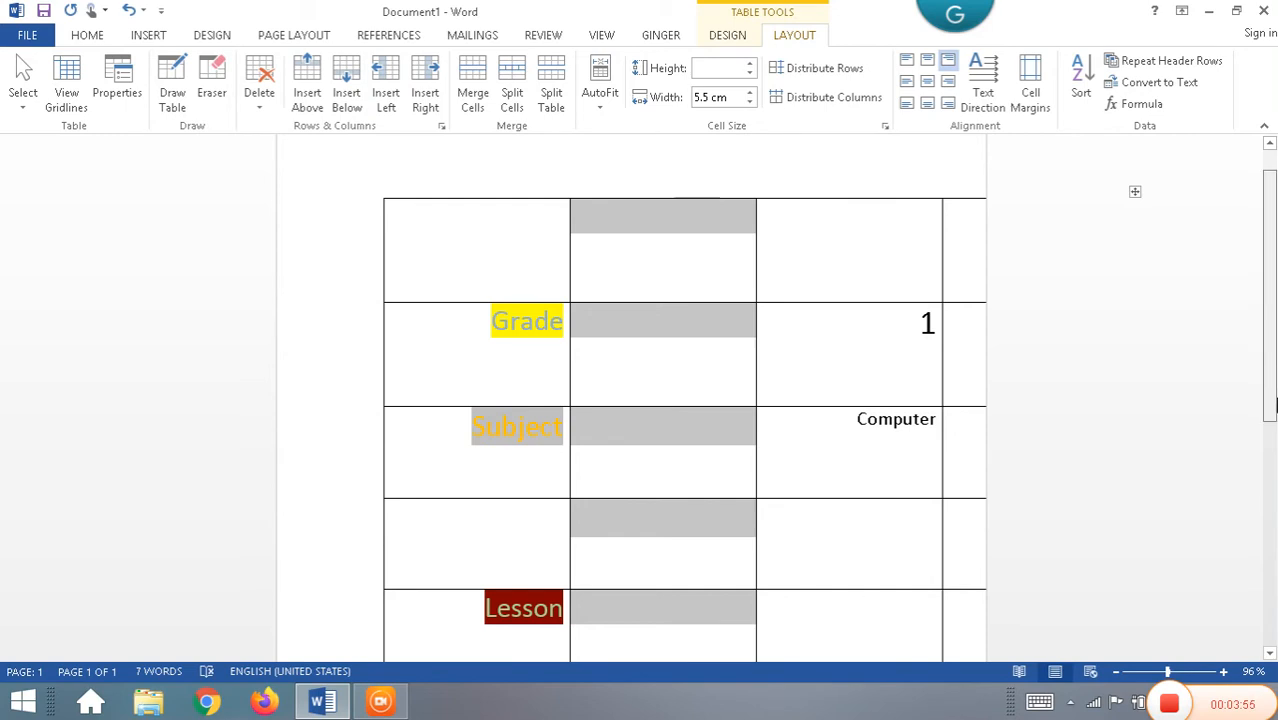
Shrink the whole table from its corner to fit the page, with columns about 4.13 cm wide.
scroll(513, 530, "down", 2)
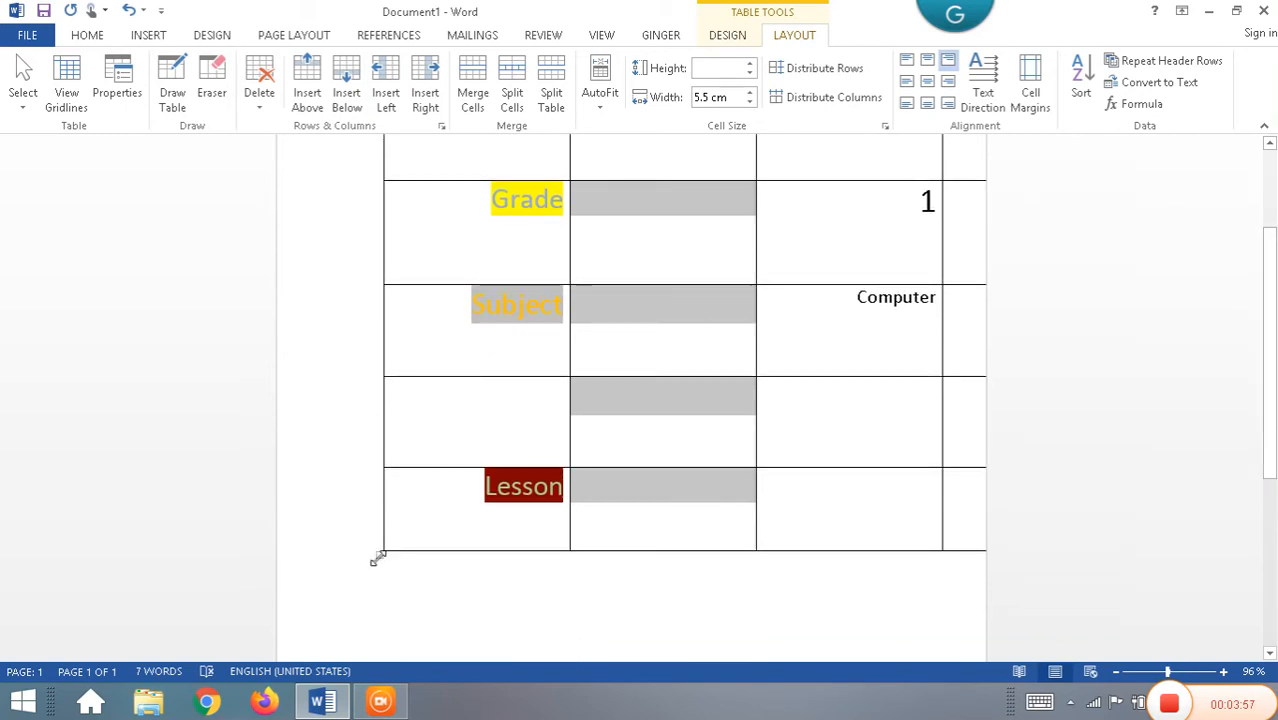
left_click_drag(376, 560, 570, 378)
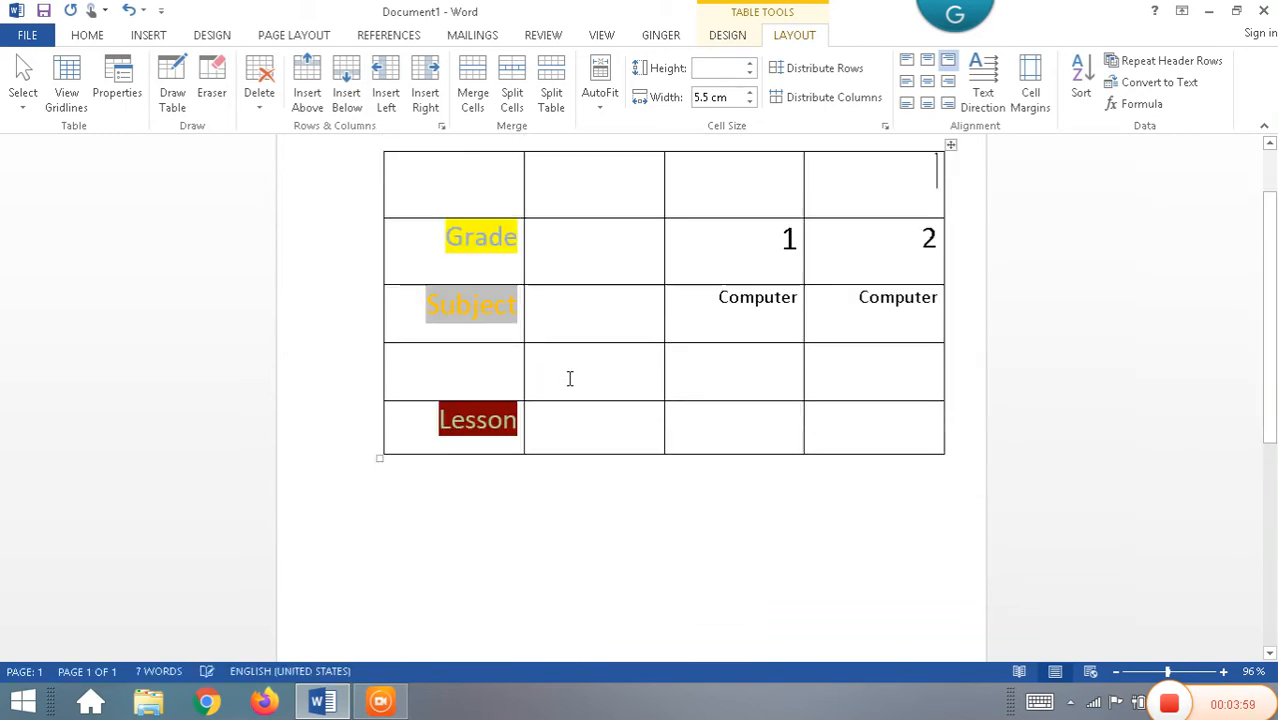
left_click_drag(1272, 298, 1272, 281)
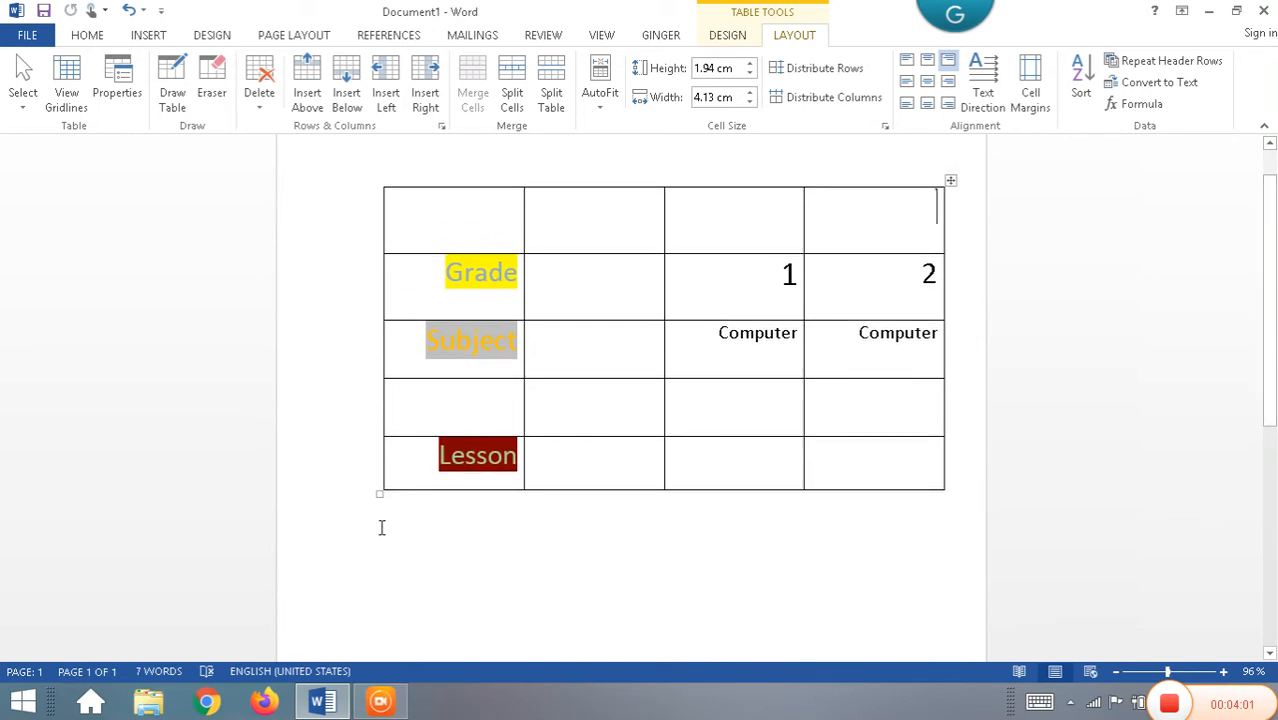
Shrink the whole table from its corner until its columns are about 3.79 cm wide.
left_click_drag(379, 493, 428, 400)
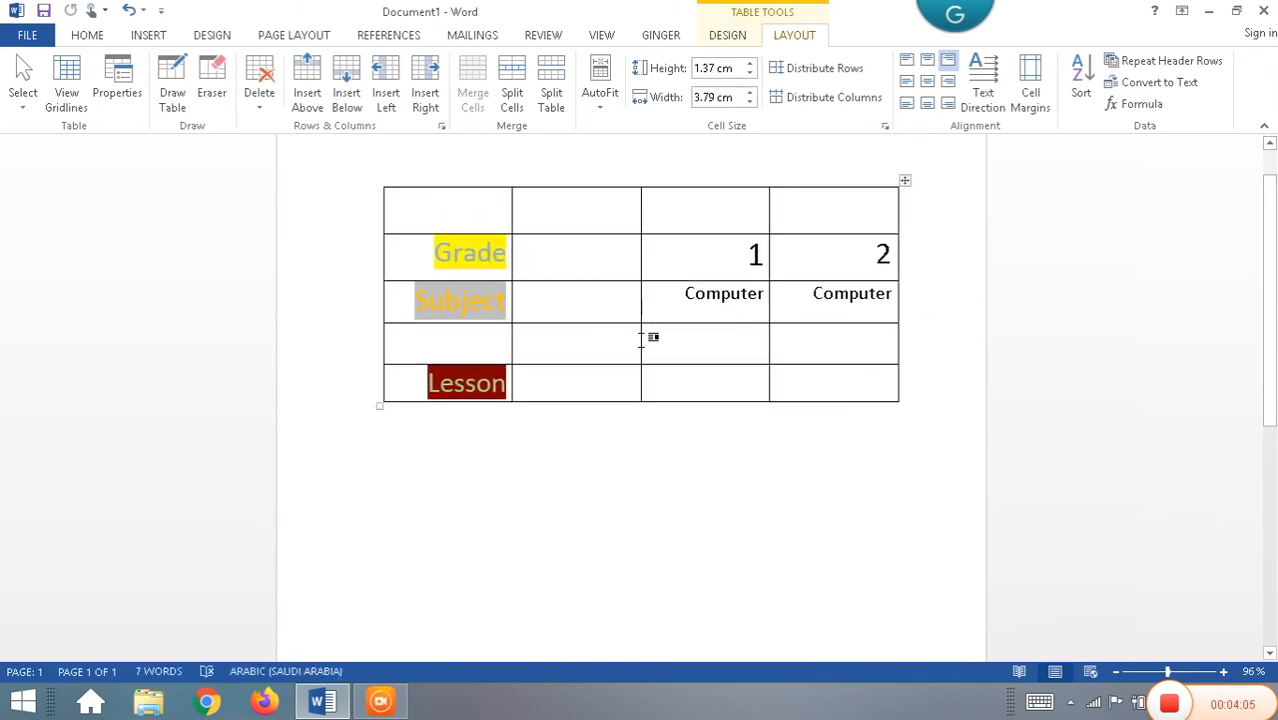
left_click_drag(660, 340, 858, 190)
left_click(713, 337)
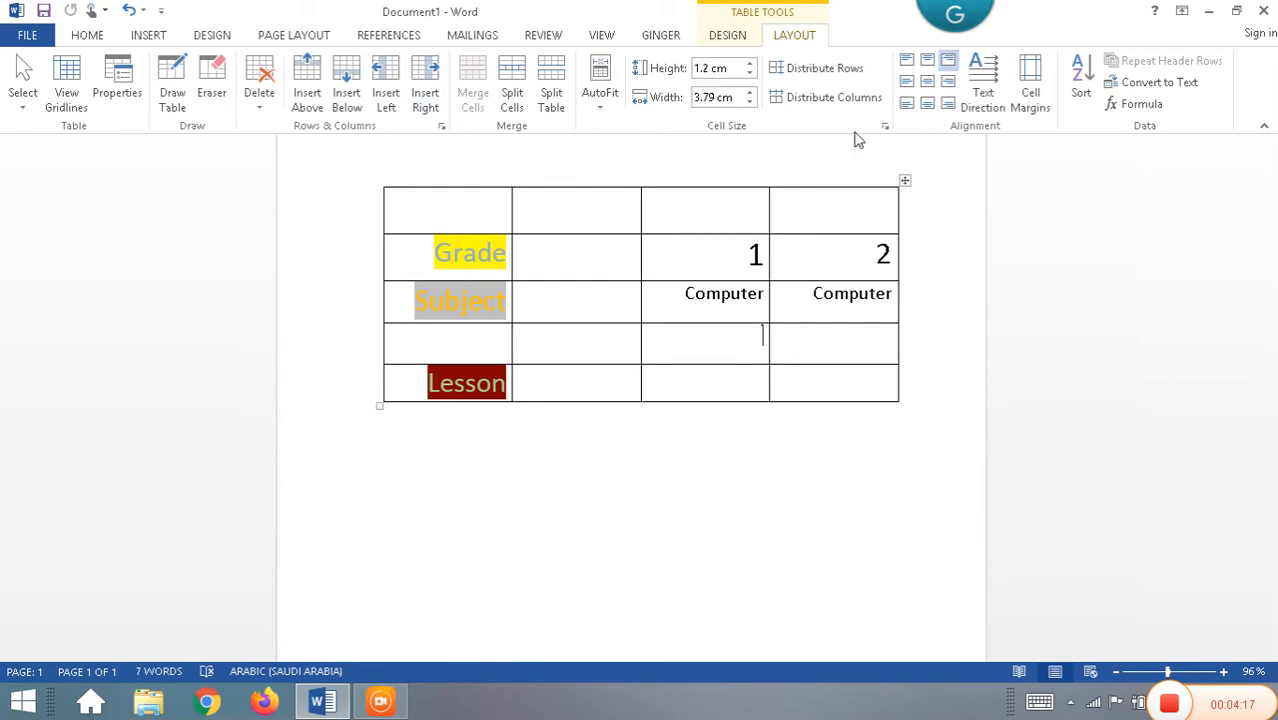
Insert an empty column to the right of the grade 2 column and shrink the table to columns about 3.18 cm wide.
left_click(836, 182)
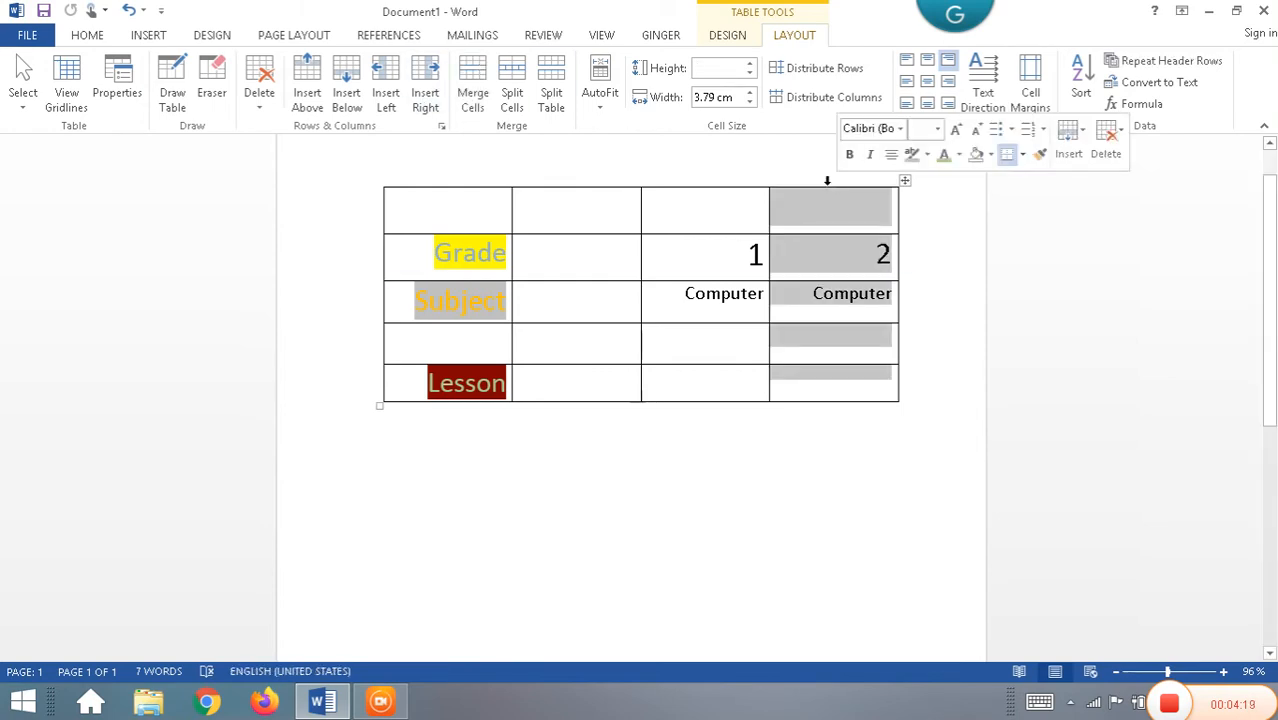
left_click(426, 96)
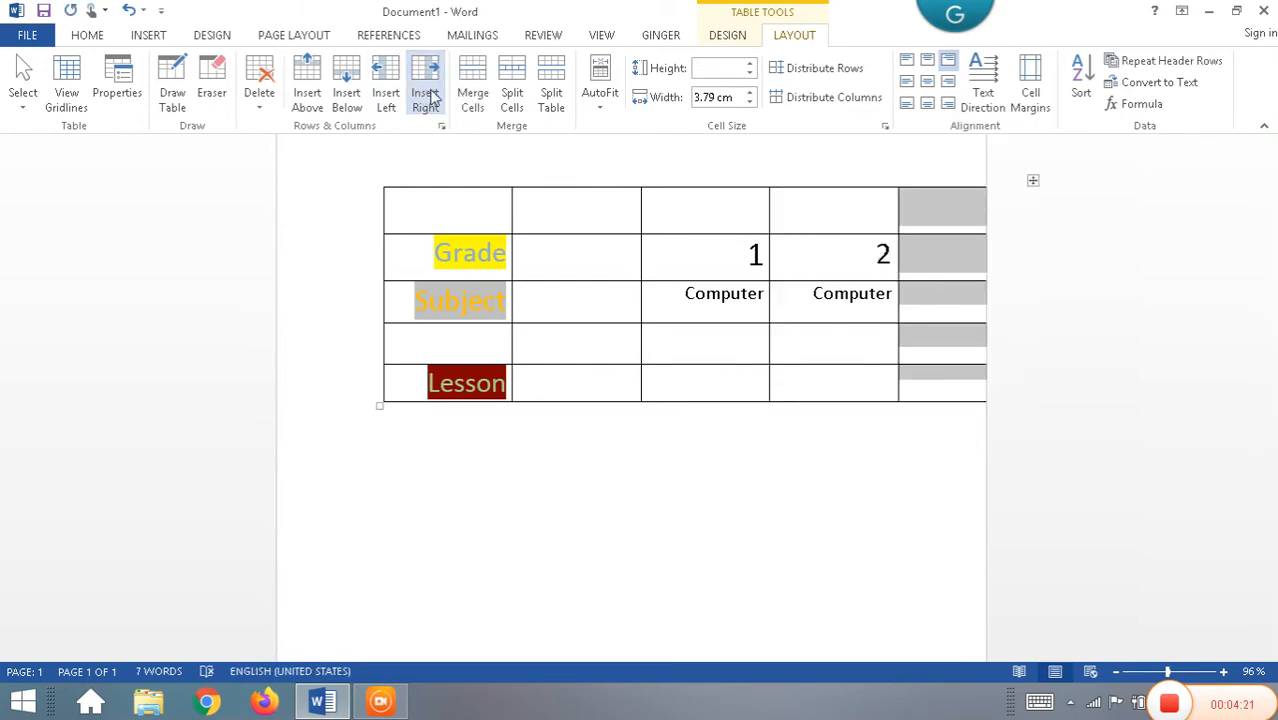
left_click_drag(379, 404, 486, 300)
key("alt+shift")
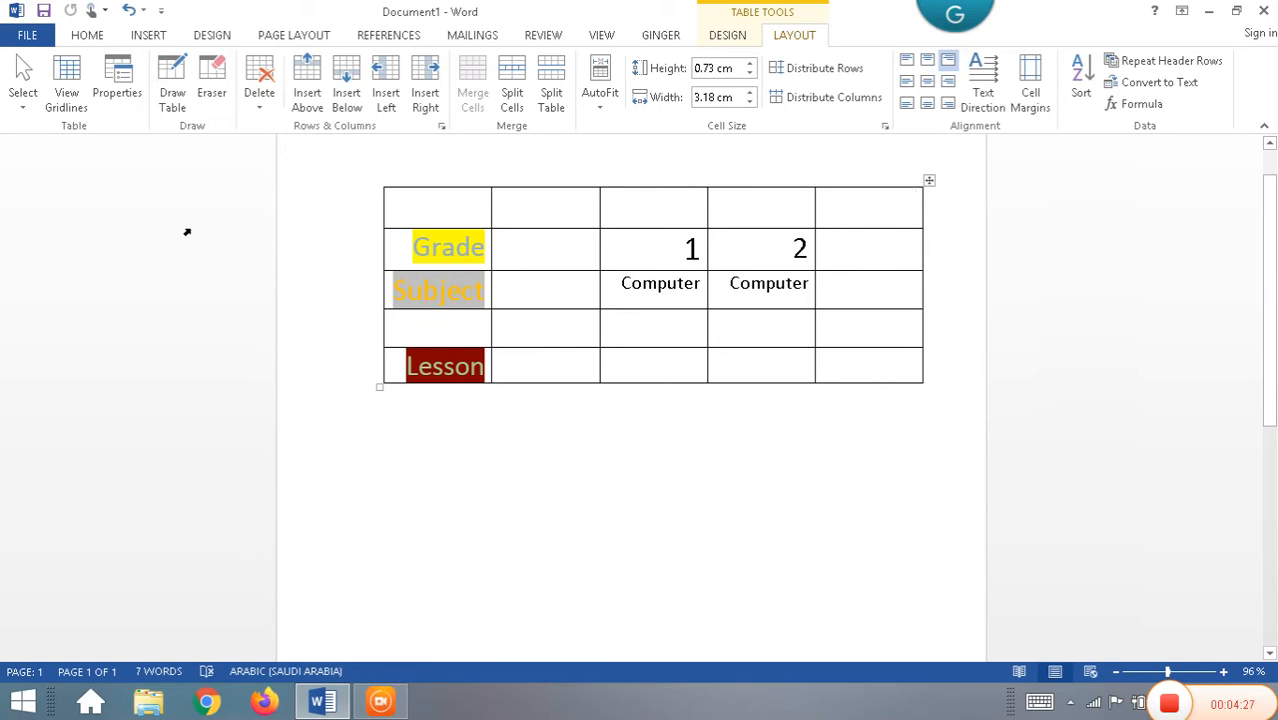
Delete the empty column between the row labels and the grade 1 column.
left_click(264, 117)
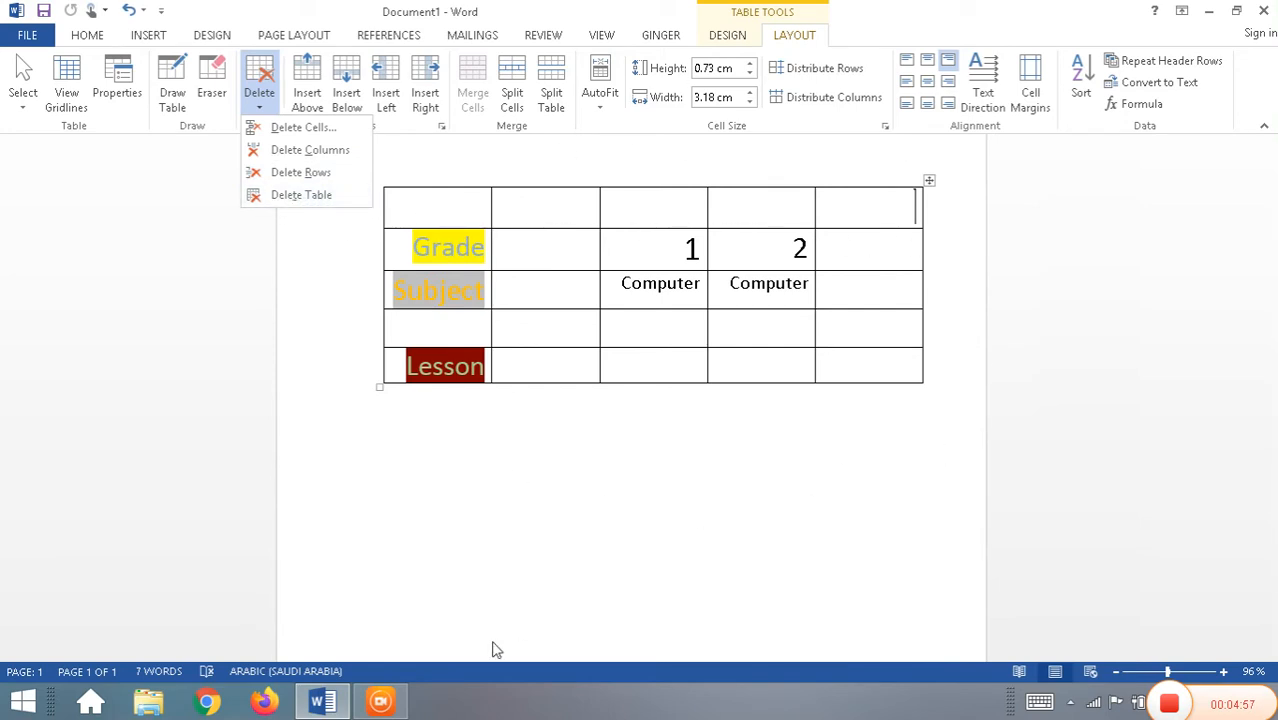
left_click(554, 284)
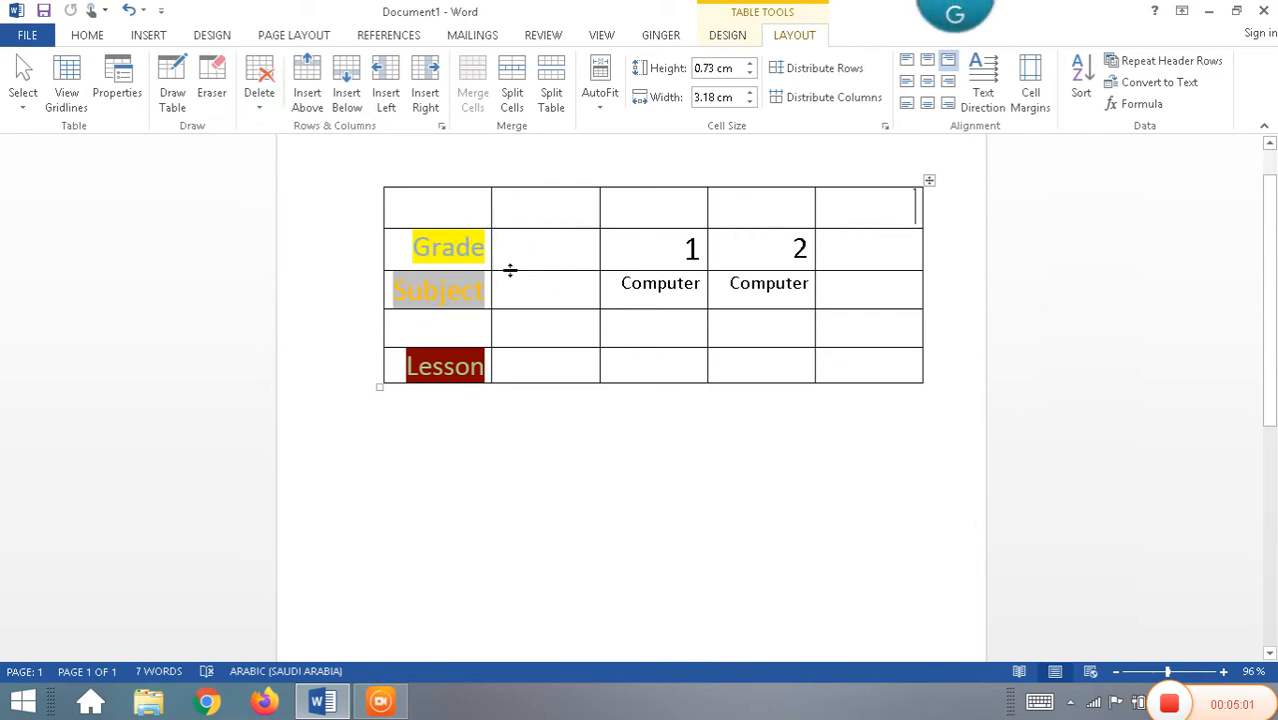
left_click(544, 182)
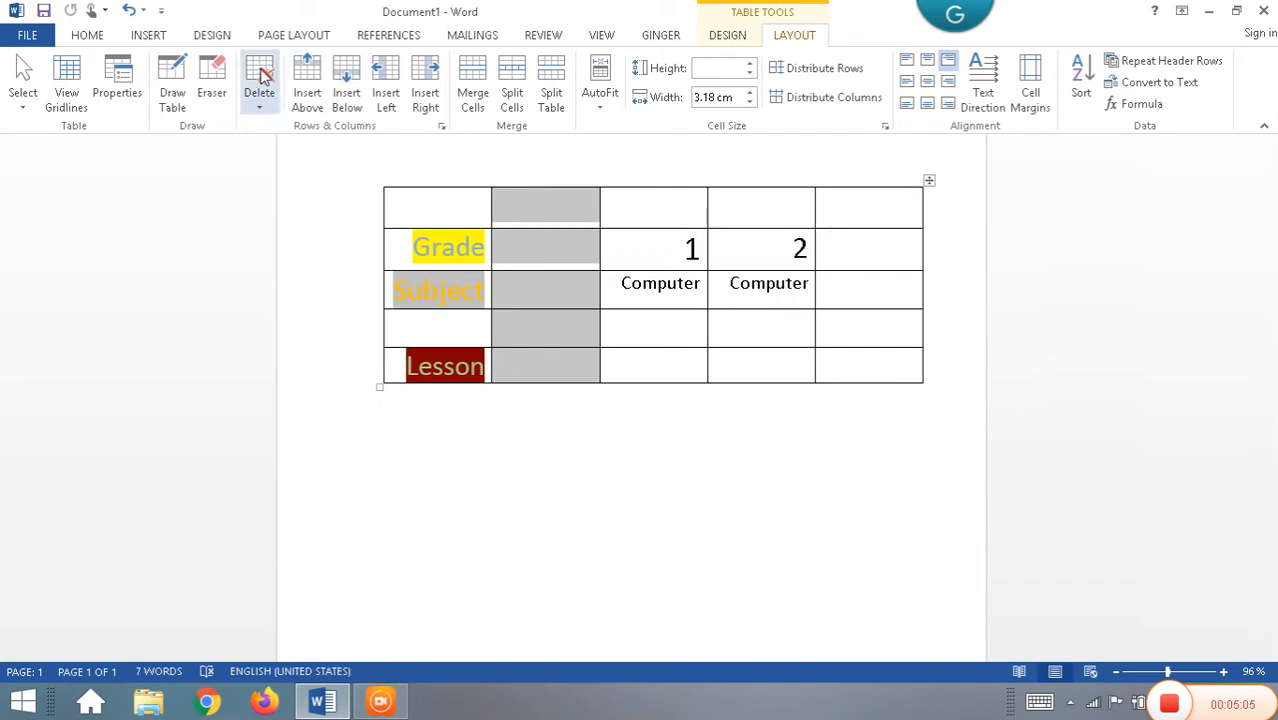
left_click(261, 105)
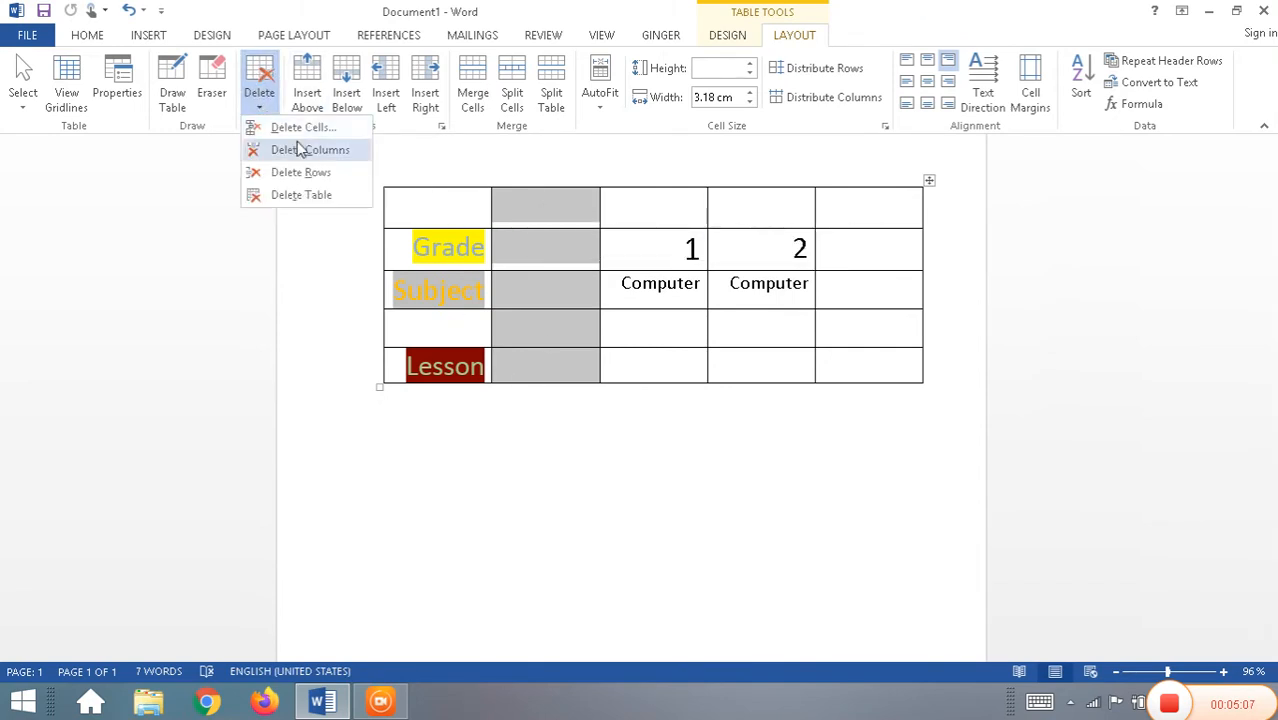
left_click(329, 160)
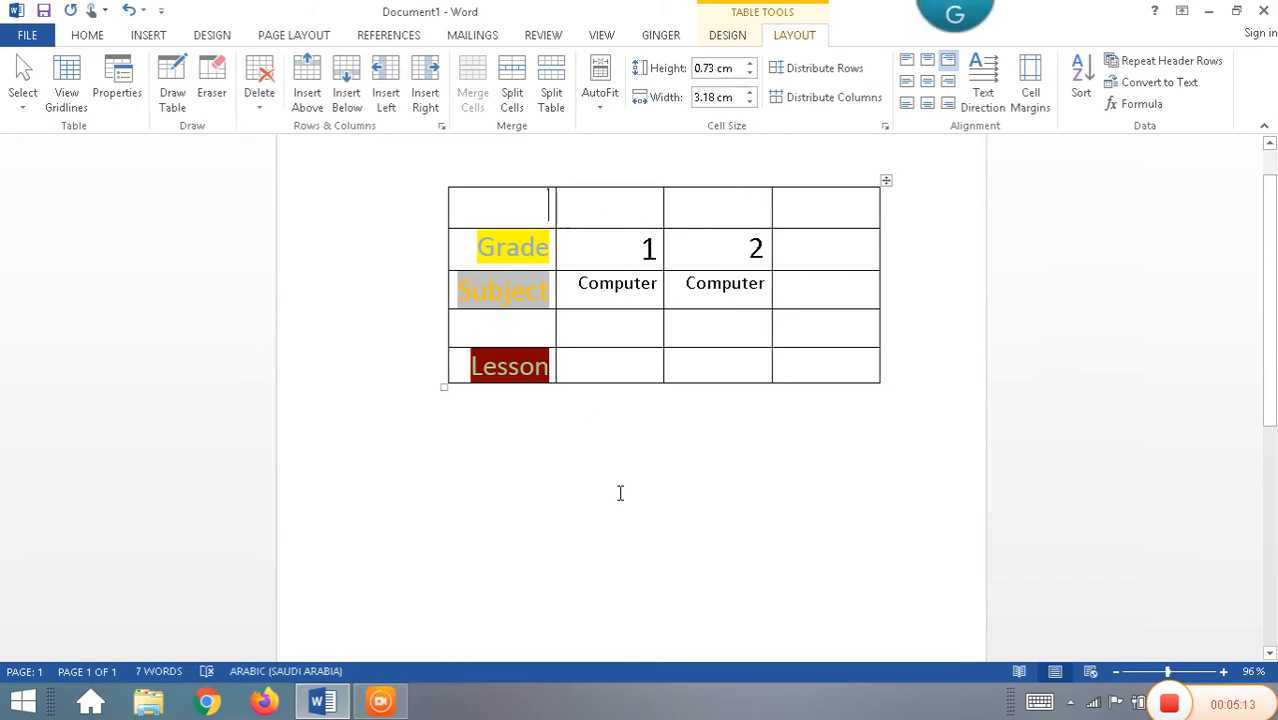
Merge all four cells of the empty row above the Grade row into one cell.
left_click(729, 320)
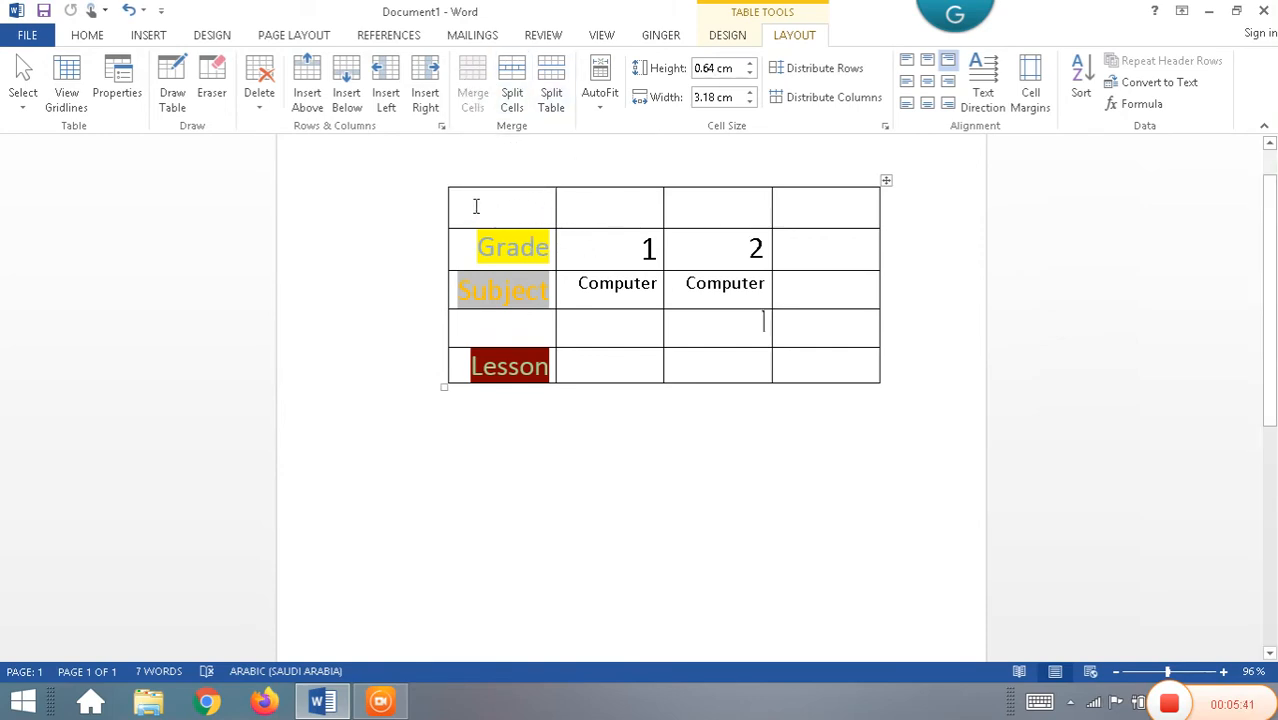
left_click_drag(476, 206, 840, 216)
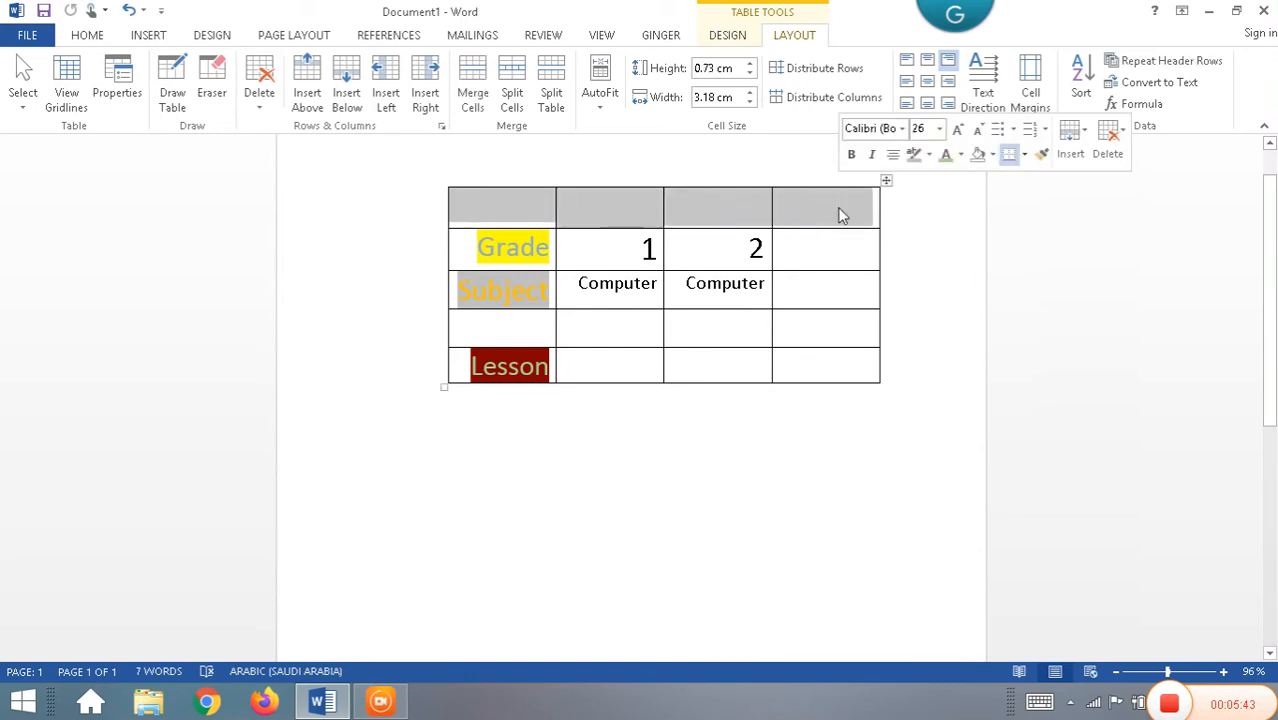
key("alt+shift")
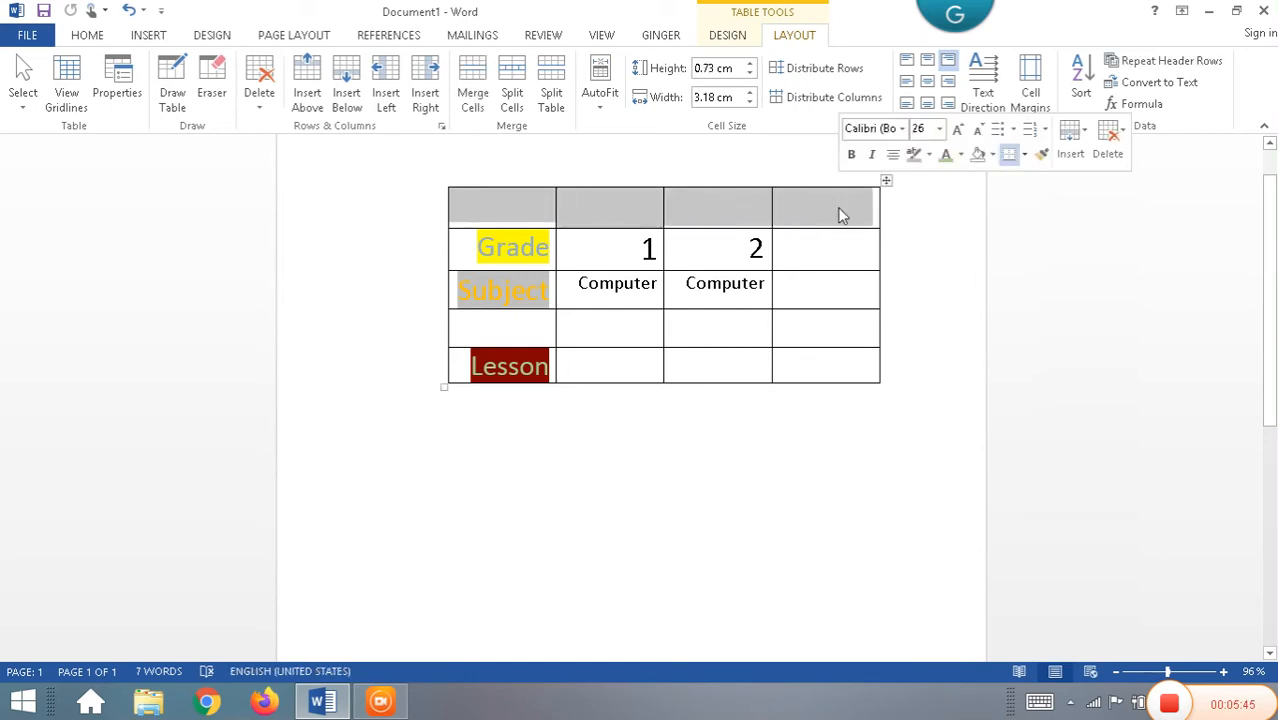
left_click(474, 104)
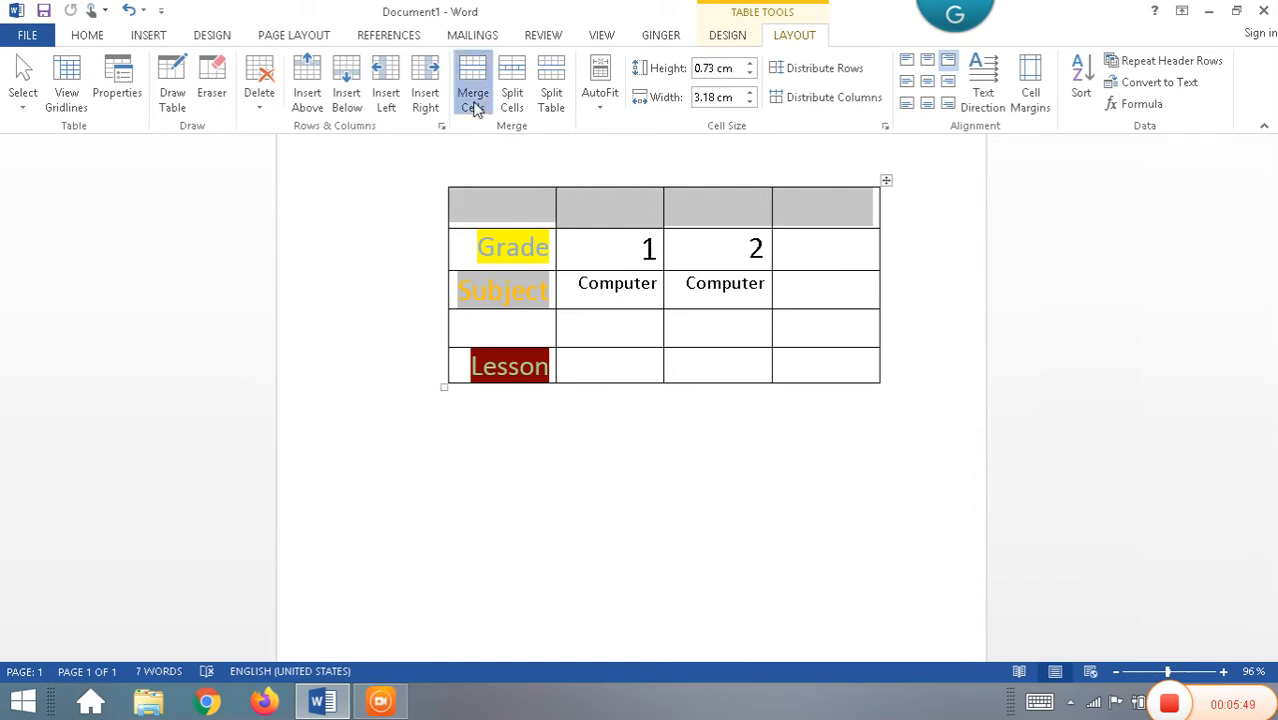
left_click(627, 336)
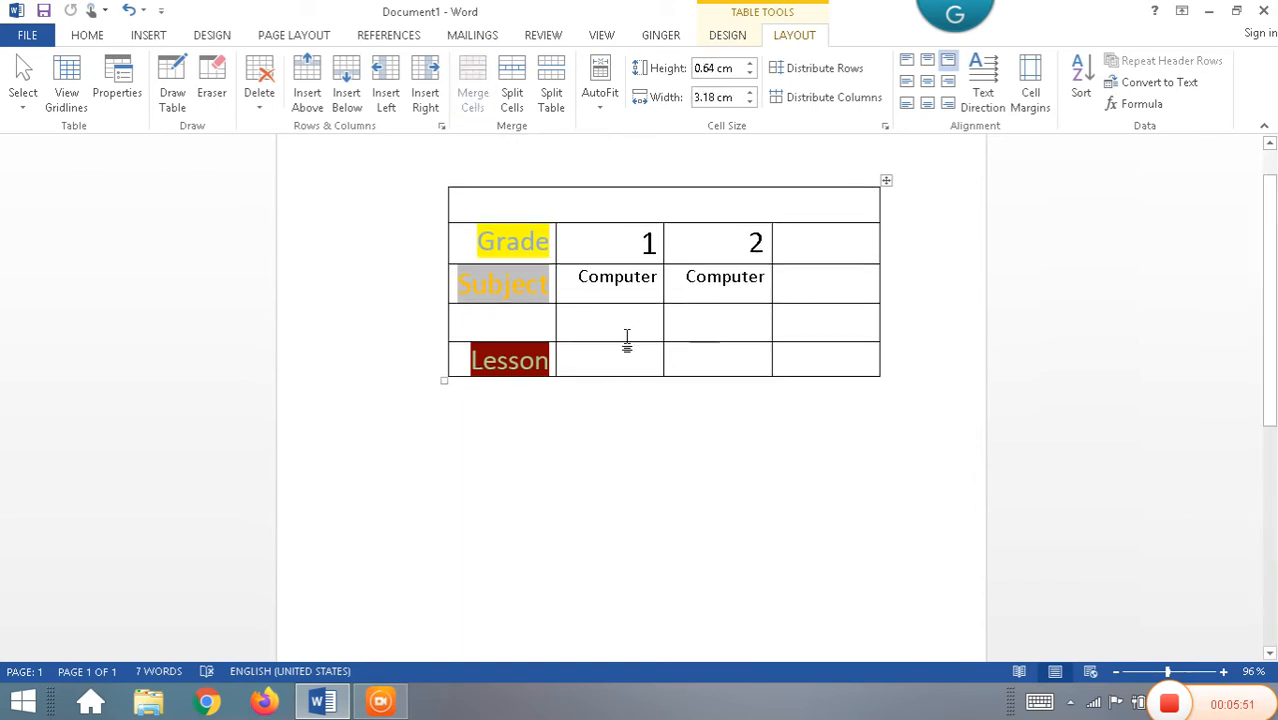
key("alt+shift")
Split the merged cell above the Grade row into 3 columns and 2 rows, merging cells before the split.
left_click(490, 200)
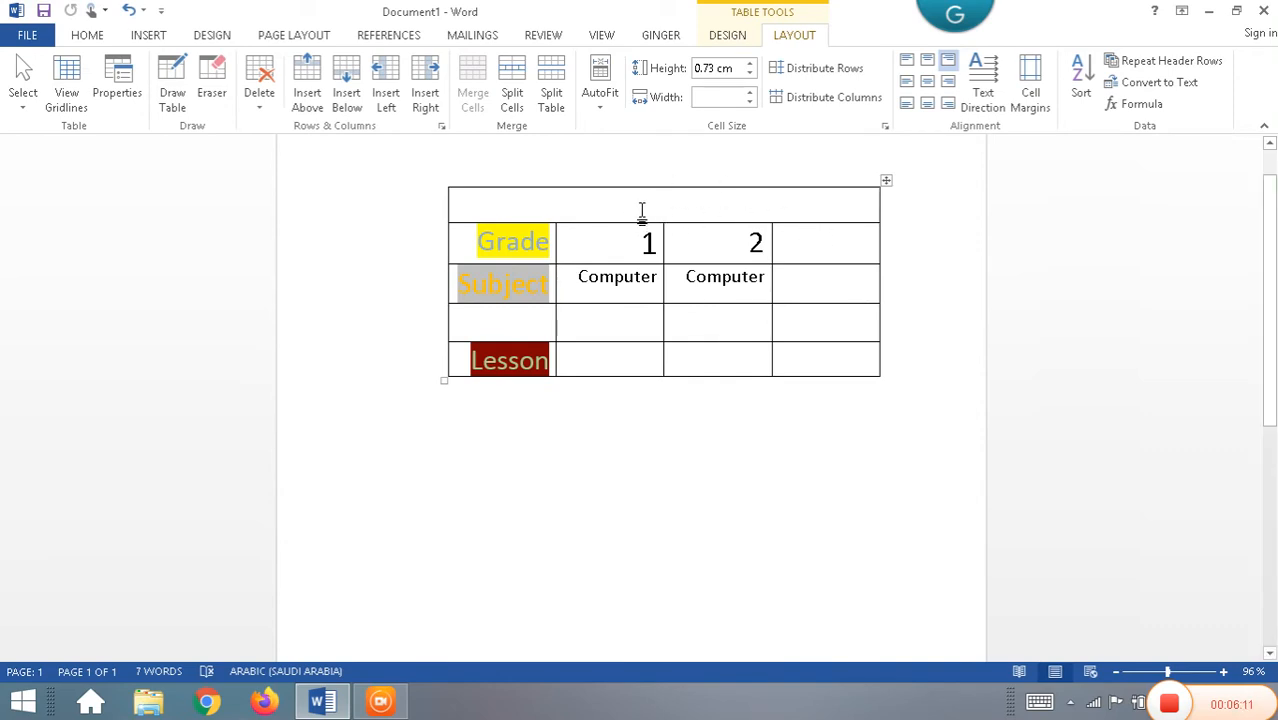
double_click(526, 203)
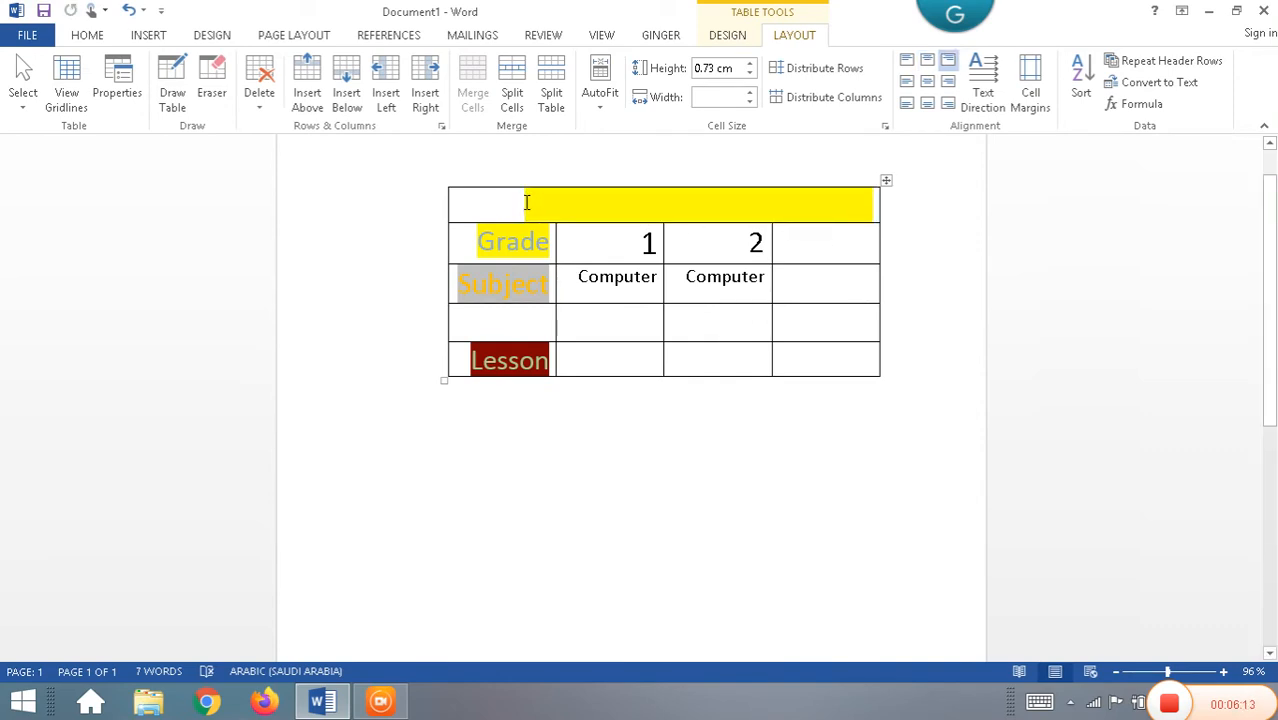
left_click(524, 202)
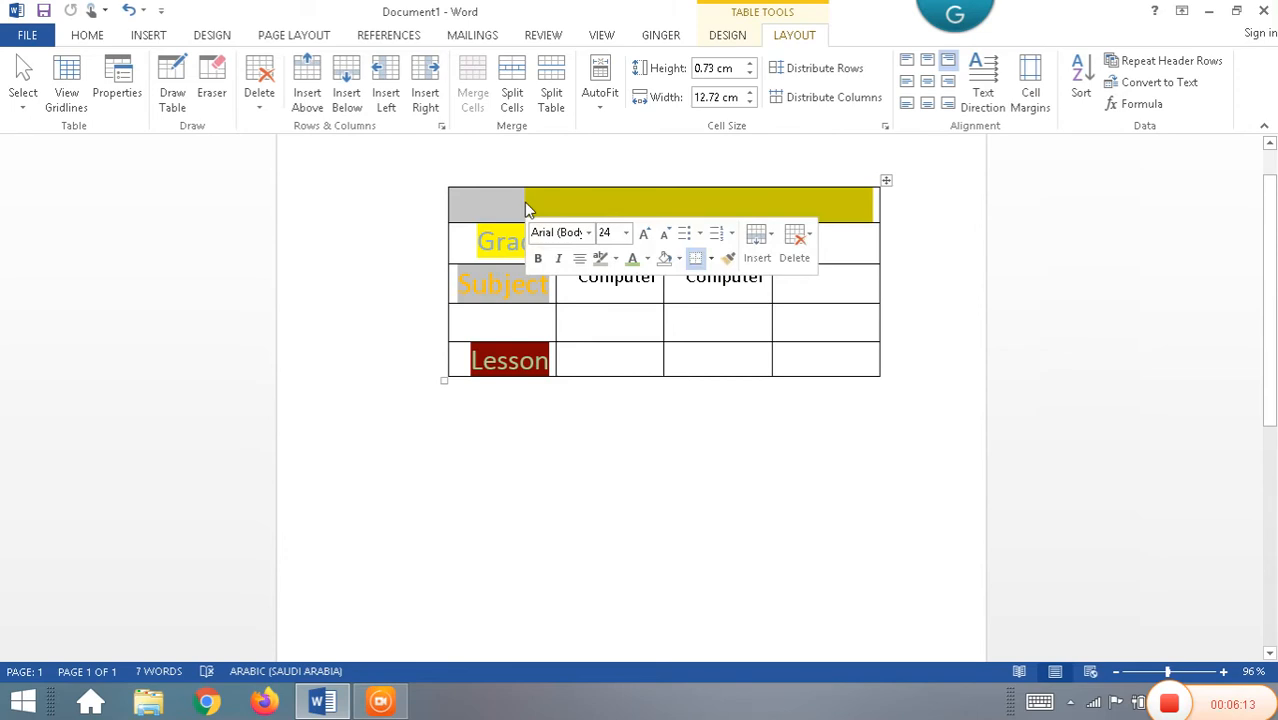
left_click(519, 100)
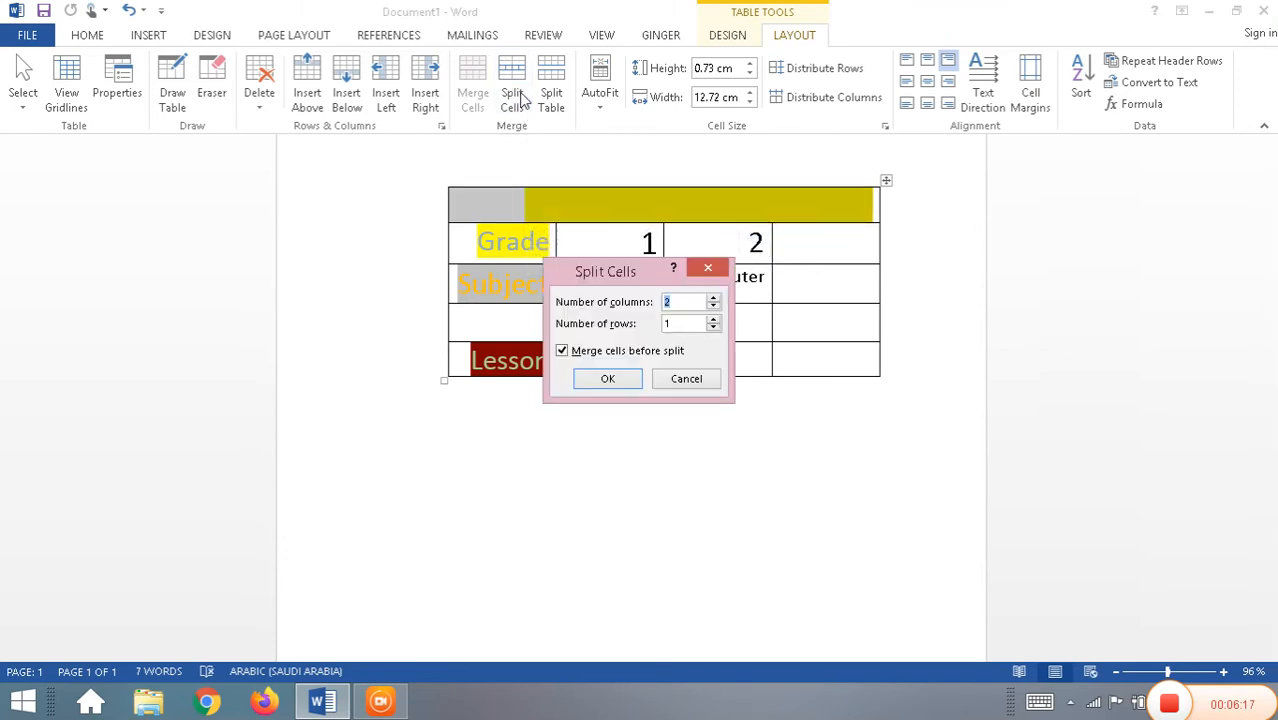
left_click(677, 306)
key("BackSpace")
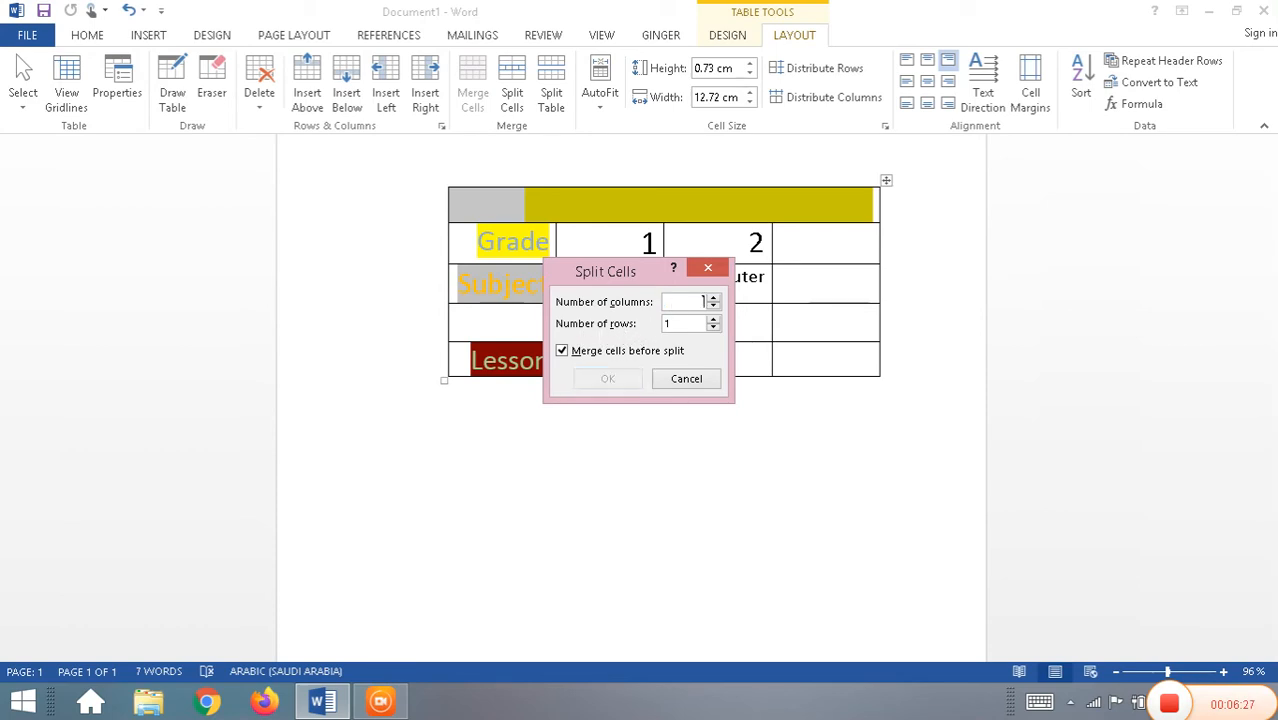
type("3")
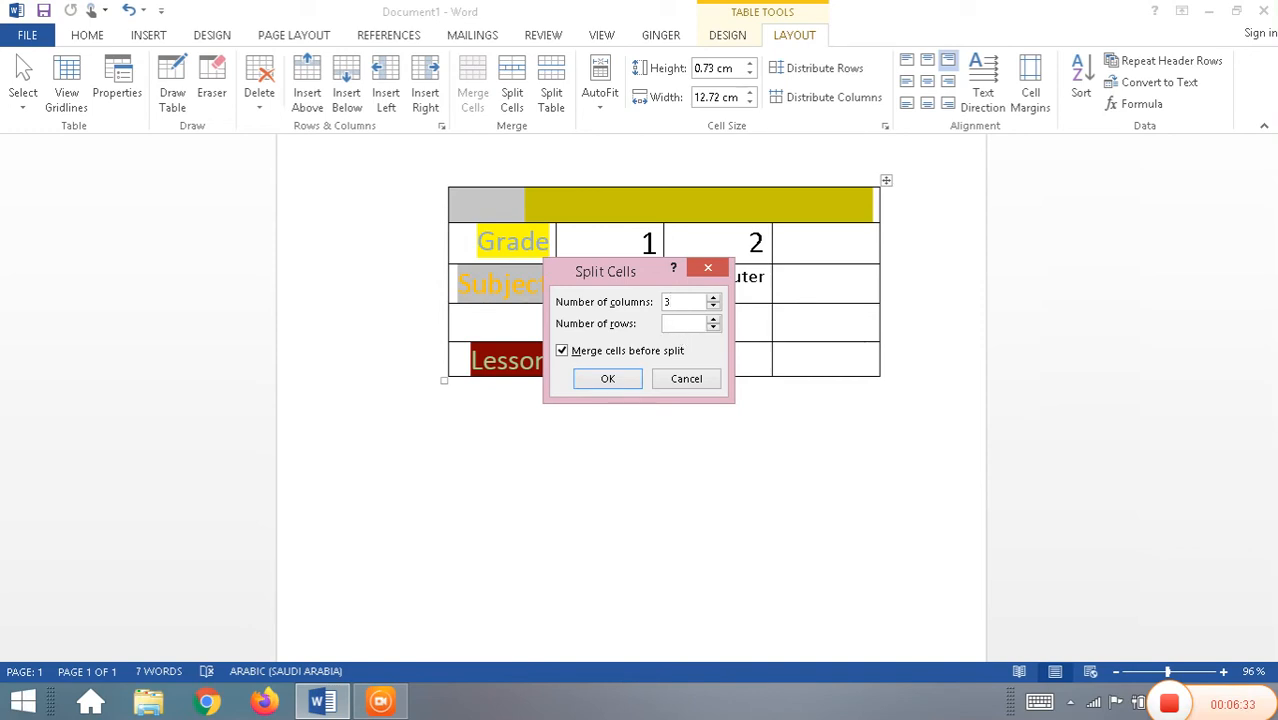
left_click(614, 379)
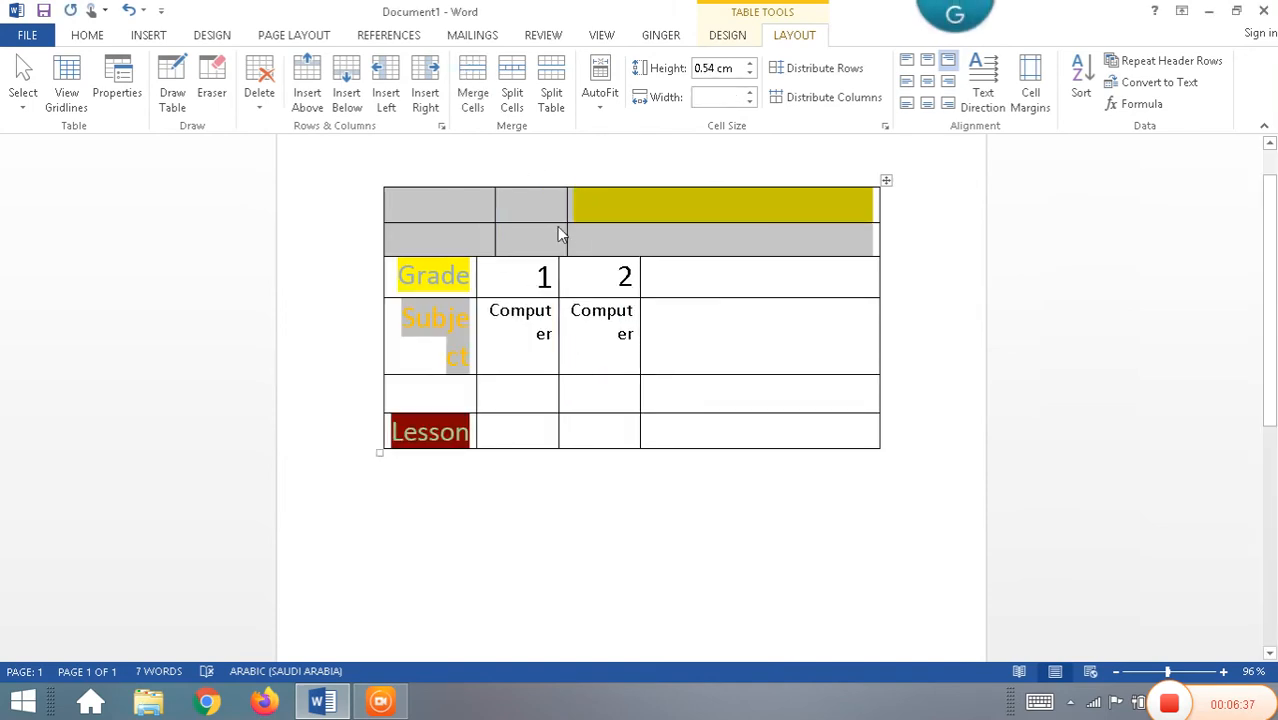
left_click(528, 226)
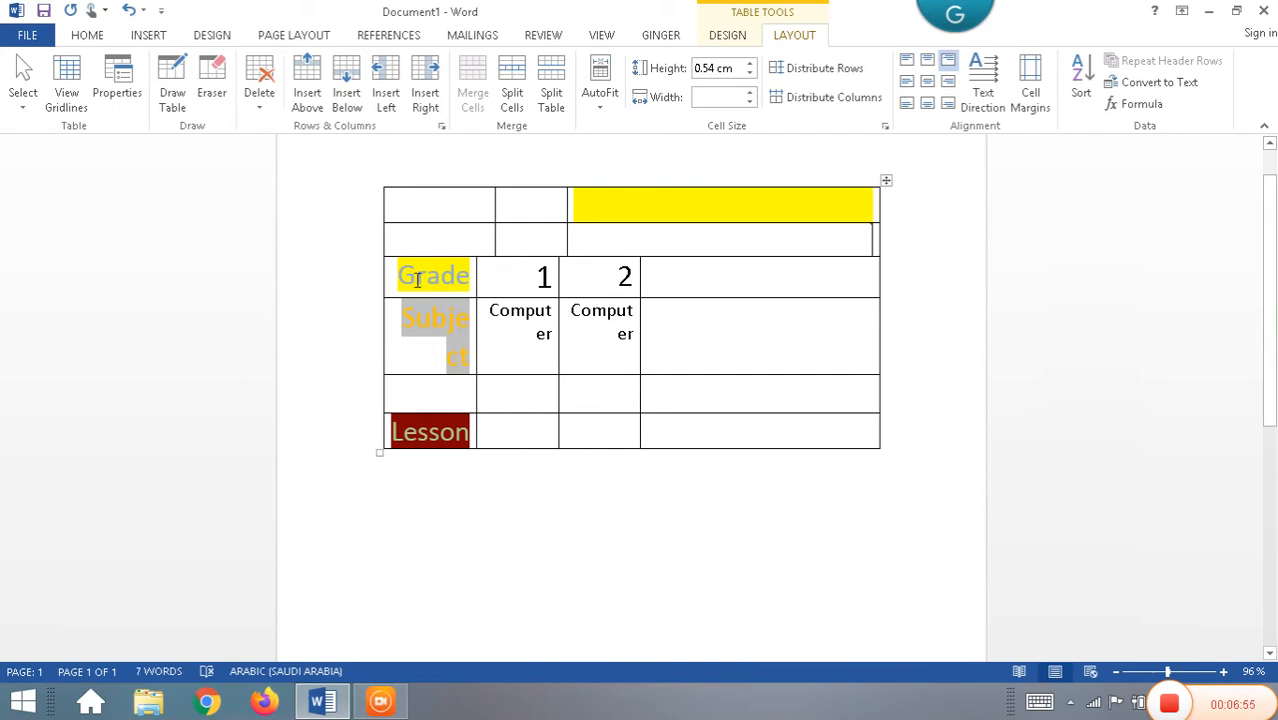
left_click_drag(418, 276, 424, 426)
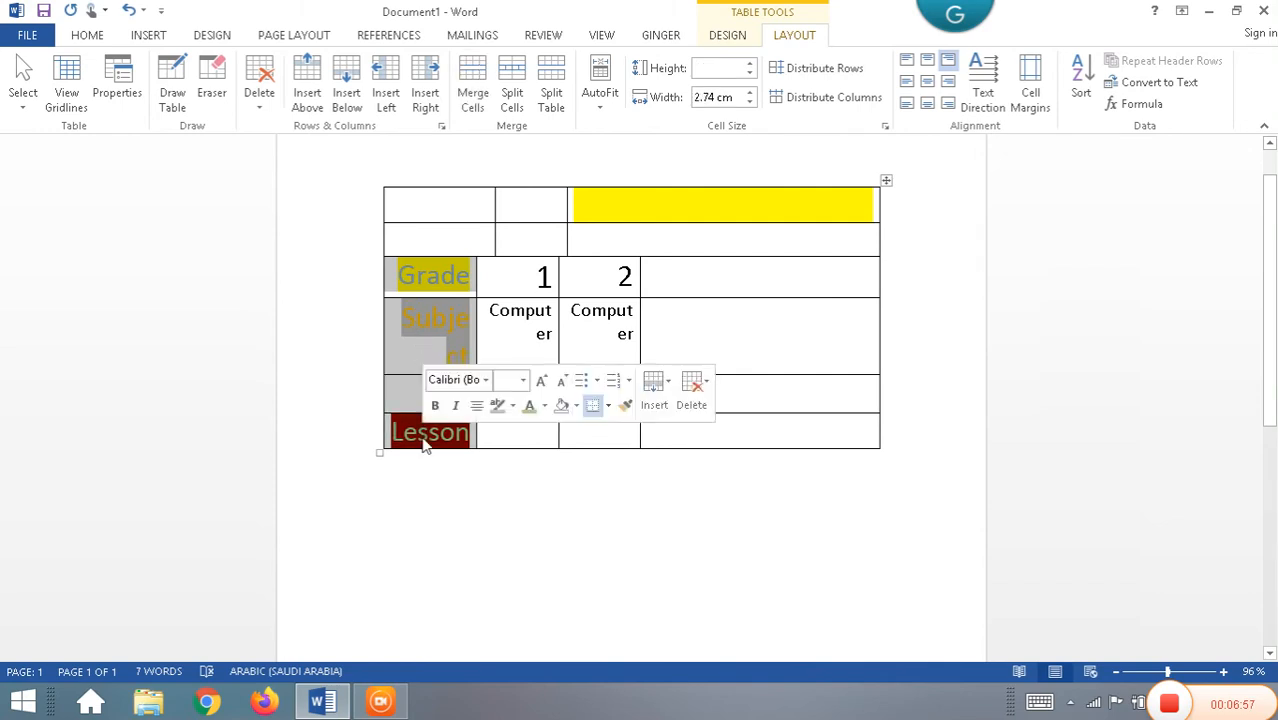
left_click(531, 444)
key("alt+shift")
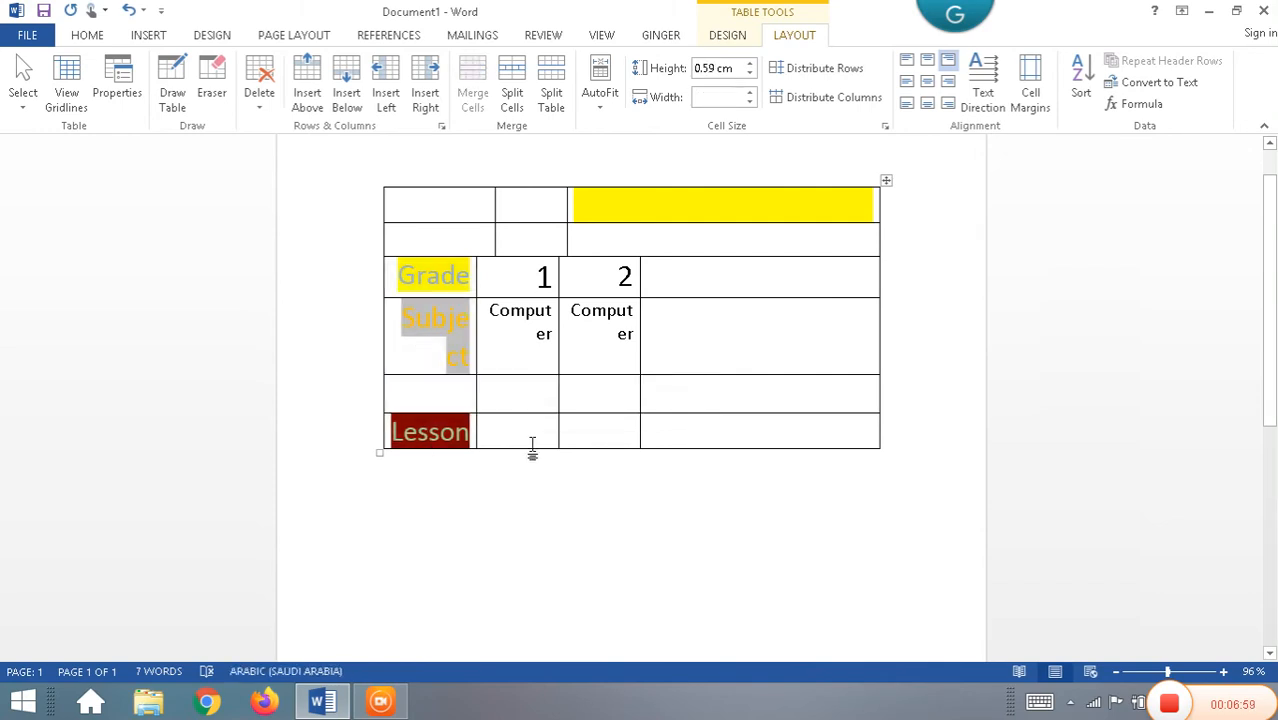
Split the table at the Grade row so that this row starts a separate second table.
left_click(399, 275)
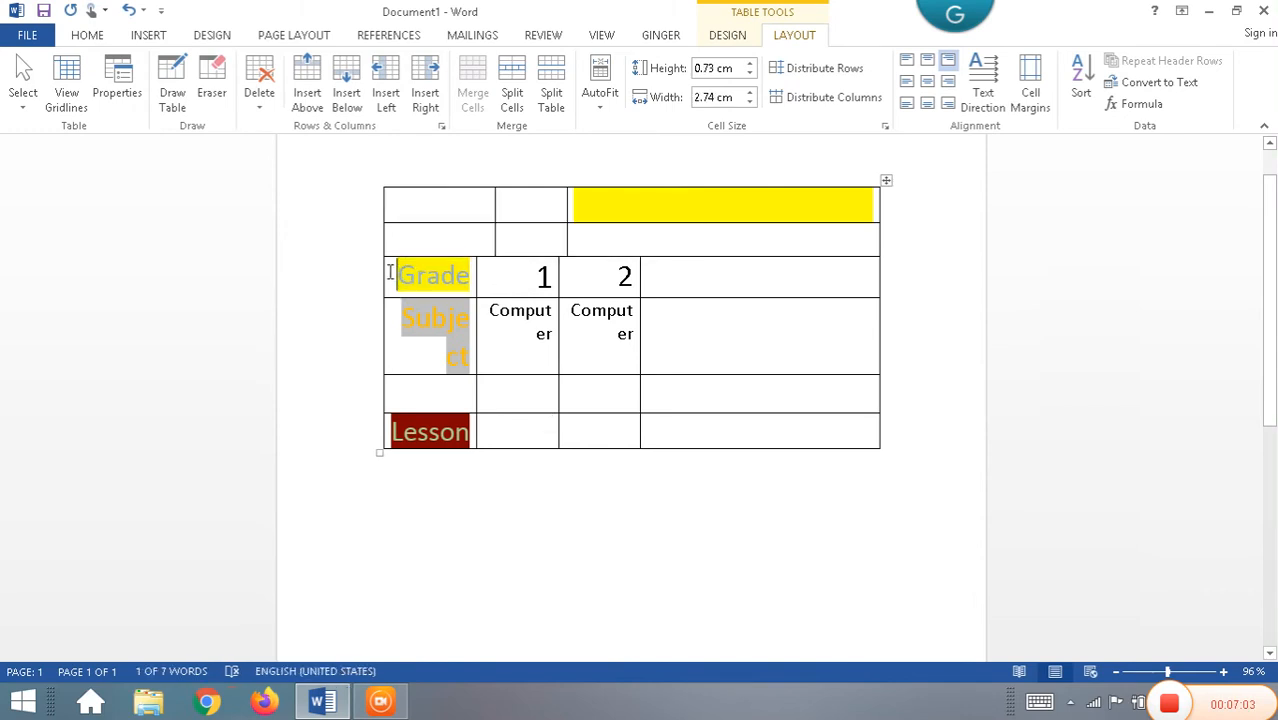
left_click_drag(390, 272, 737, 278)
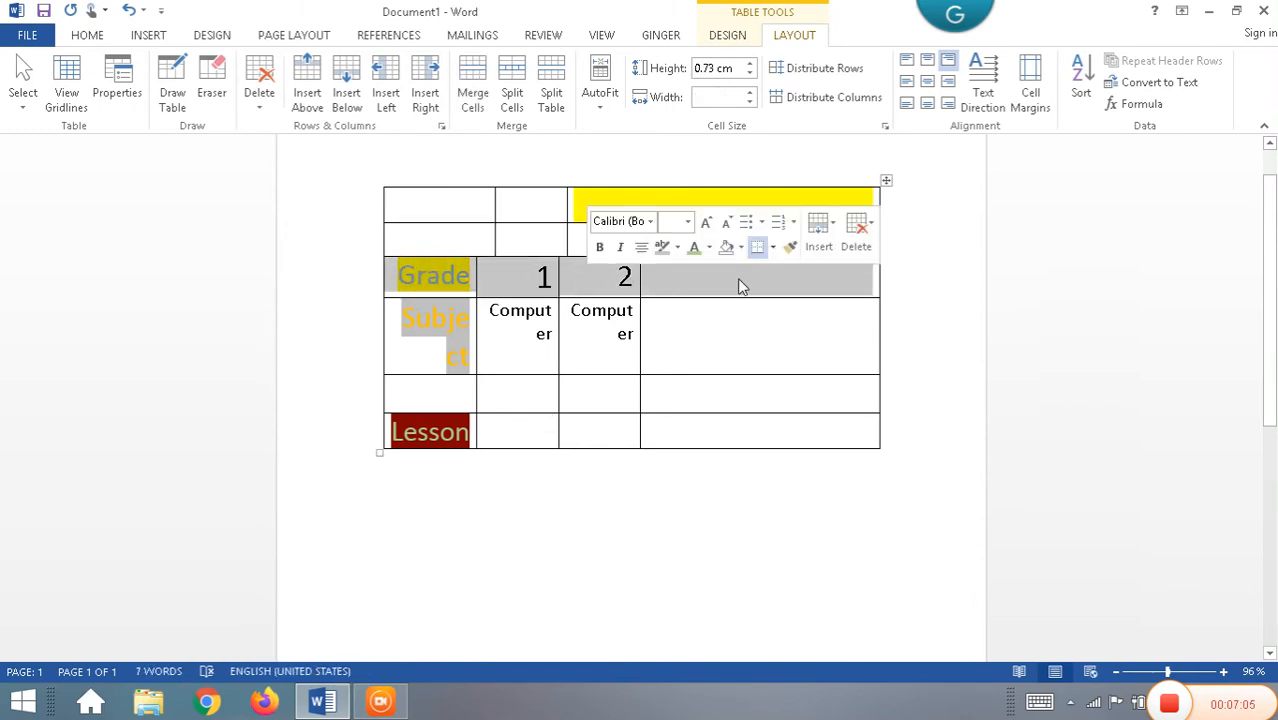
left_click(554, 104)
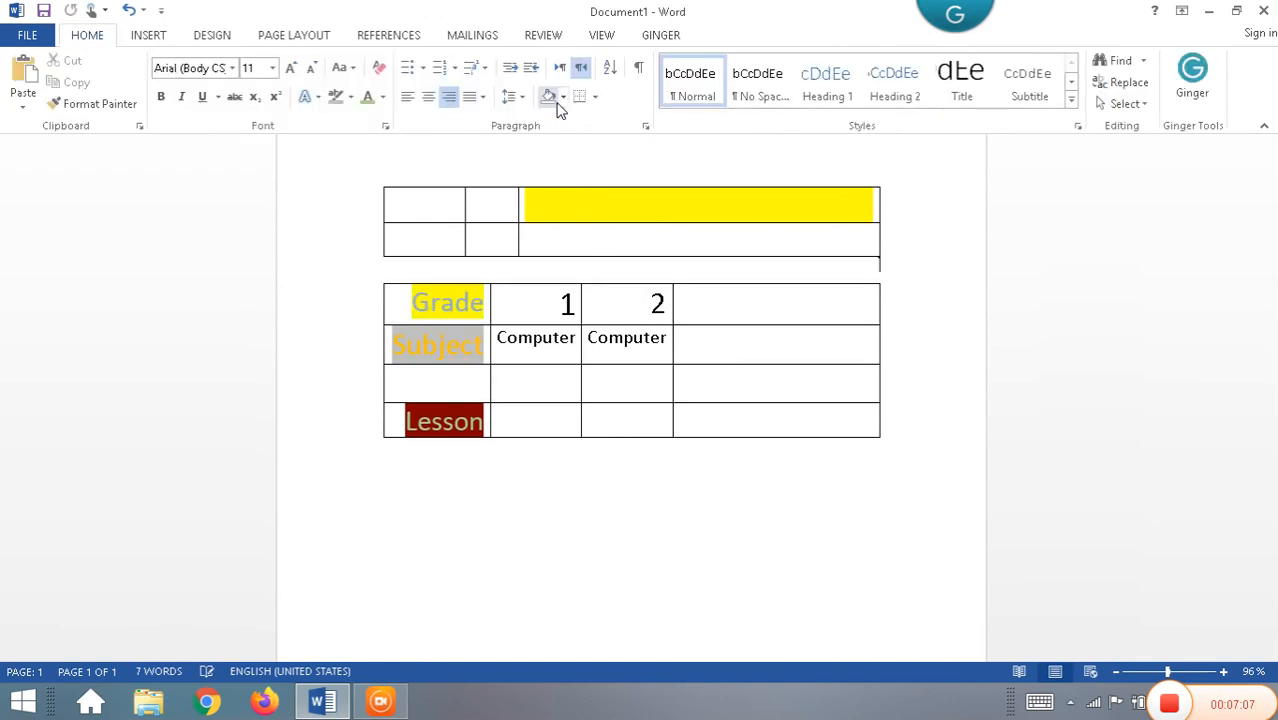
left_click(477, 270)
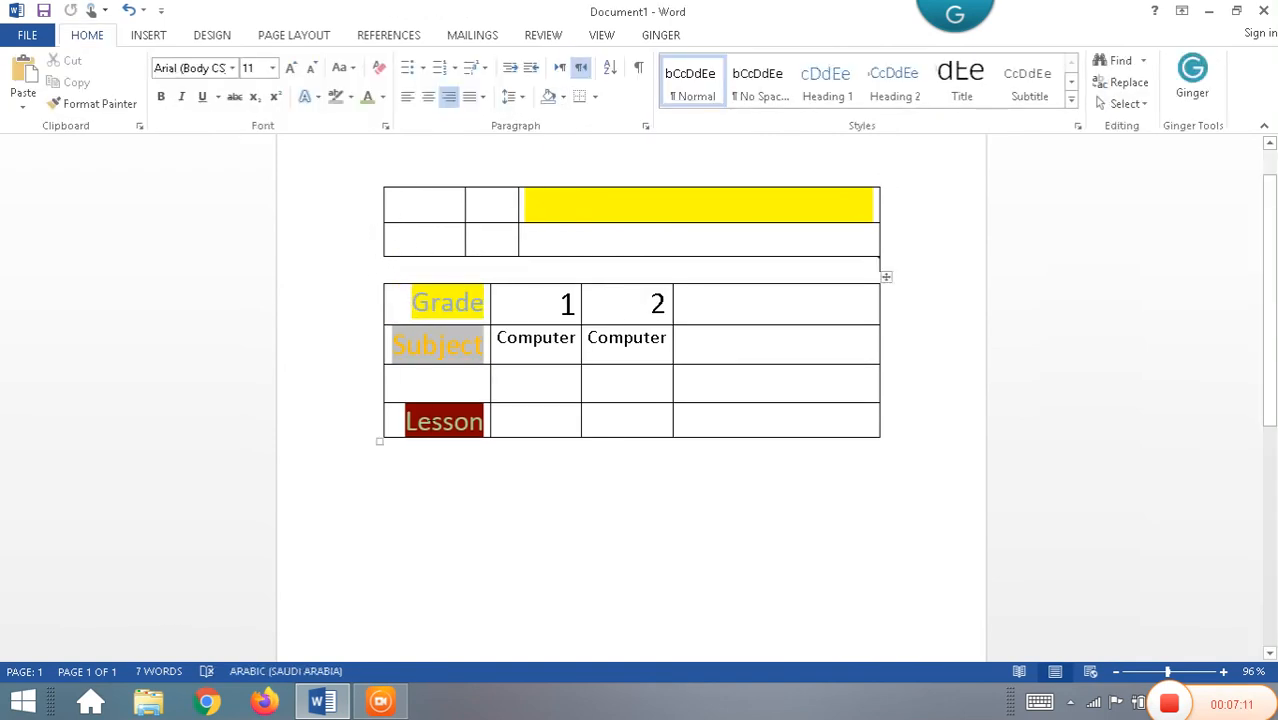
left_click(611, 472)
Align the text of the Grade cell to the cell's top left corner.
left_click(537, 337)
left_click(796, 38)
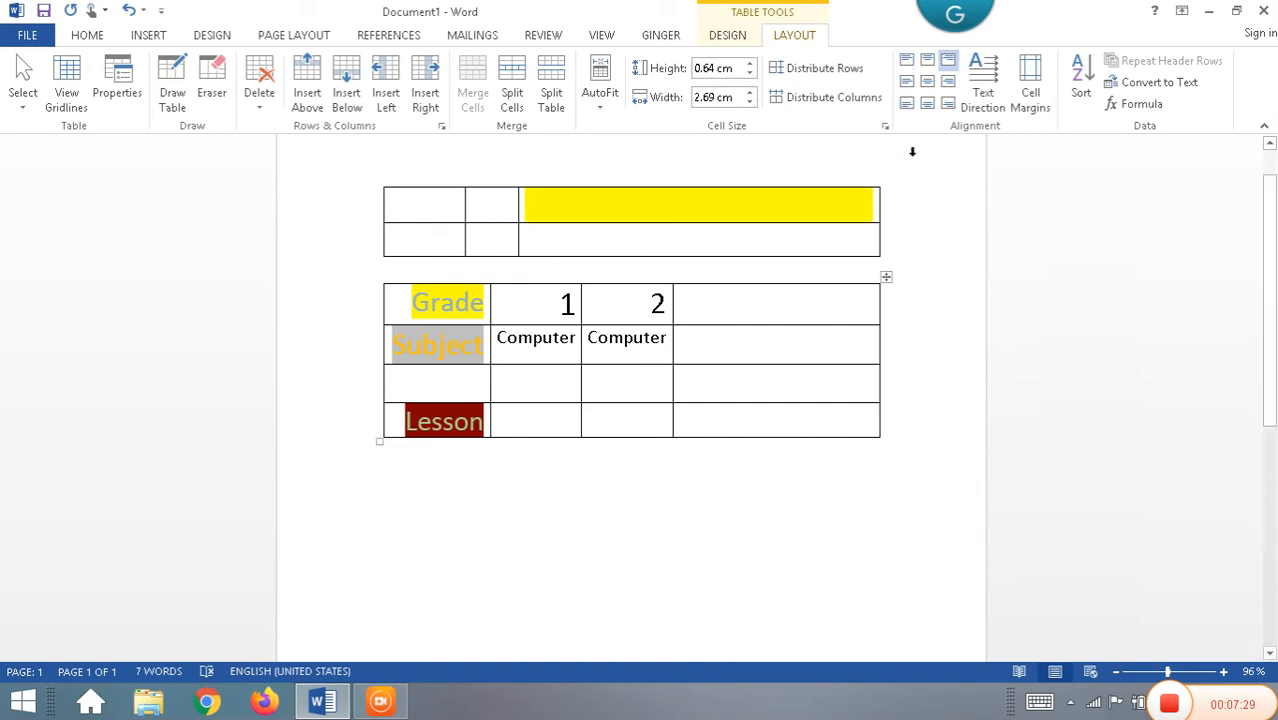
triple_click(440, 305)
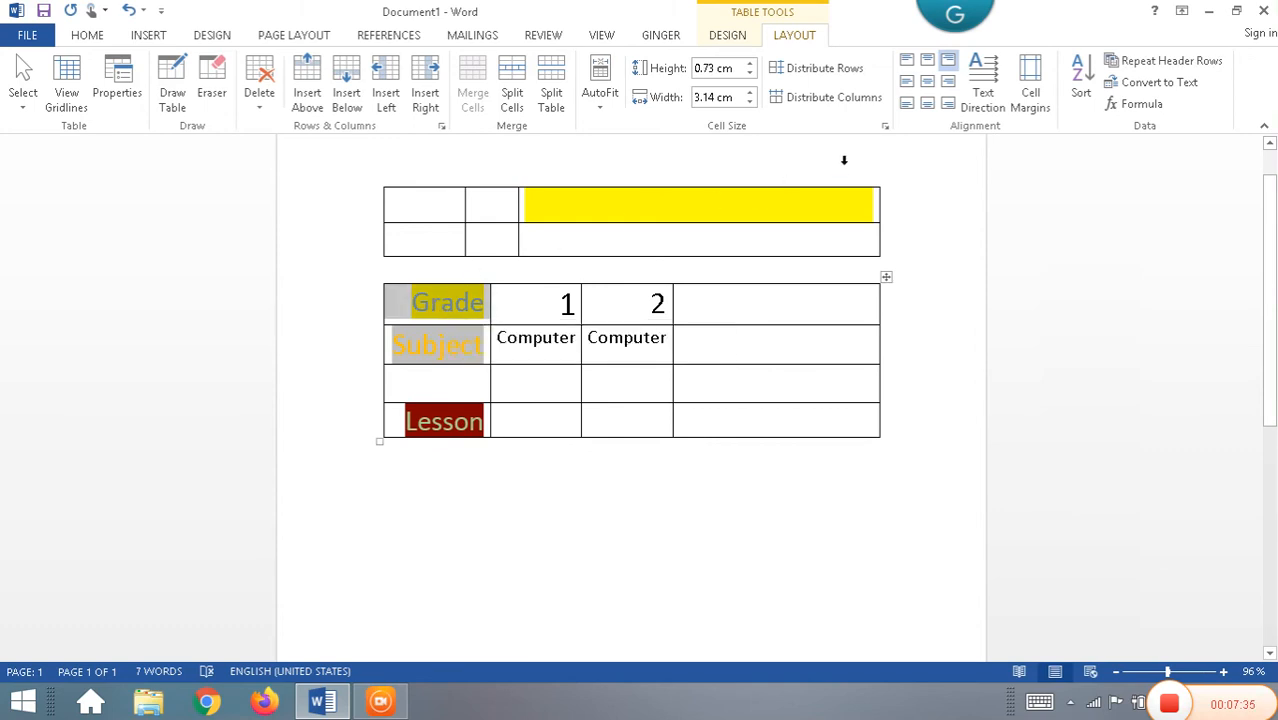
left_click(907, 62)
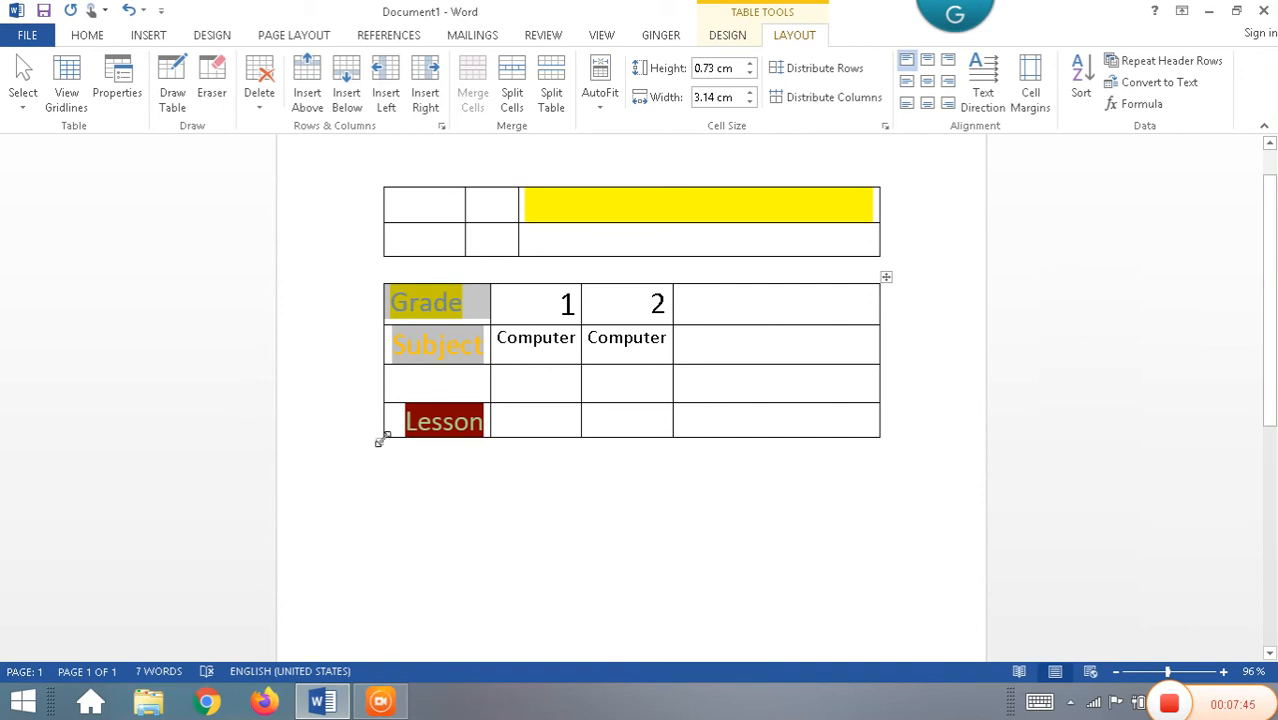
Enlarge the lower table to a first column about 3.56 cm wide and align the Grade cell's text top center.
left_click_drag(379, 441, 314, 597)
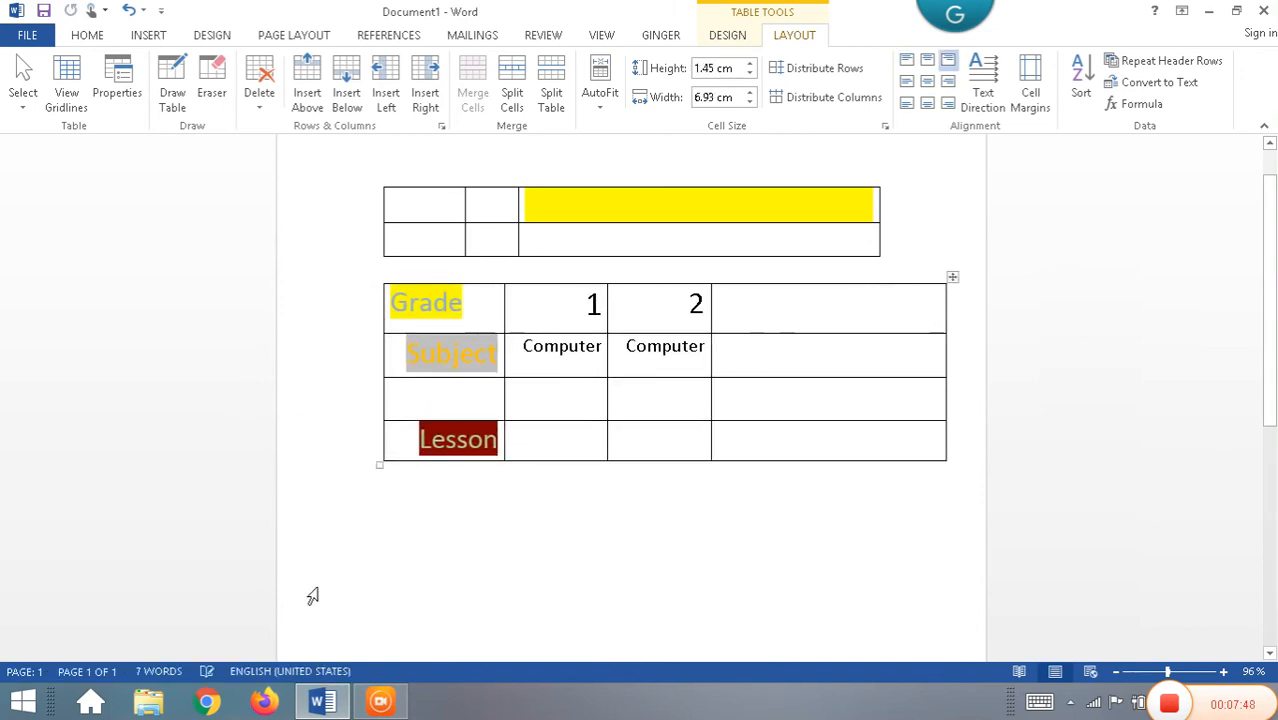
double_click(428, 314)
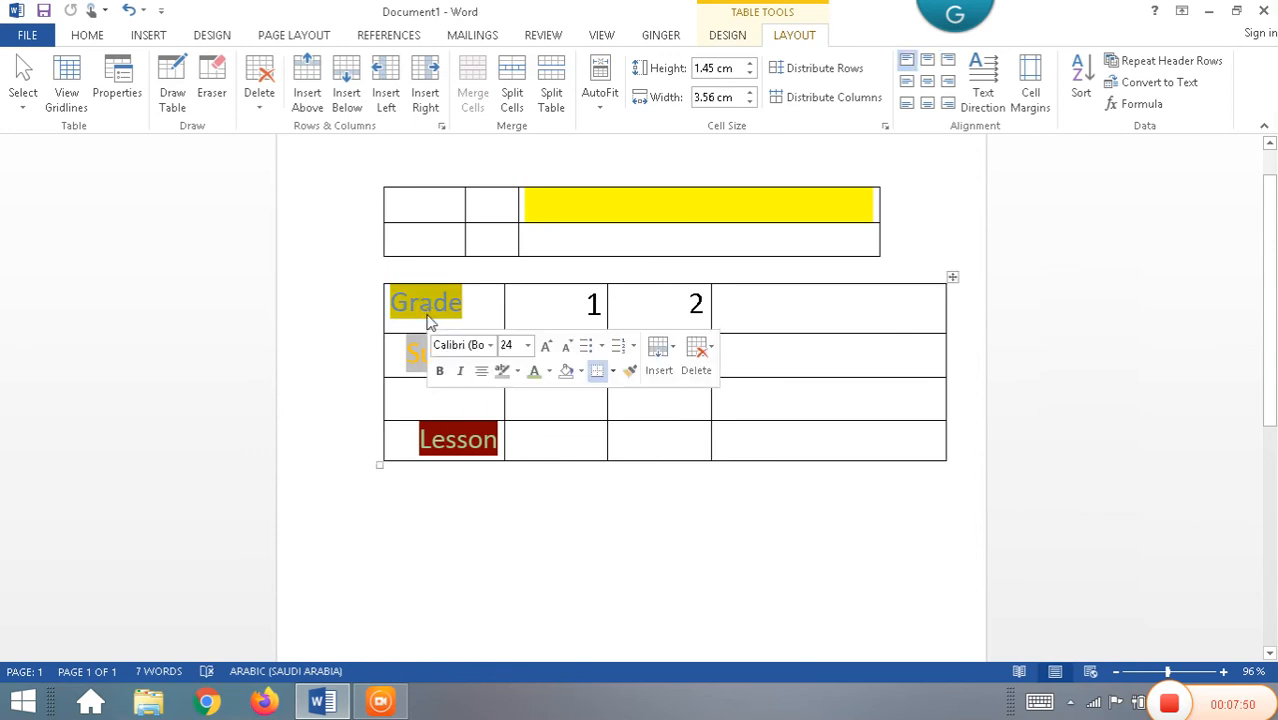
left_click(934, 63)
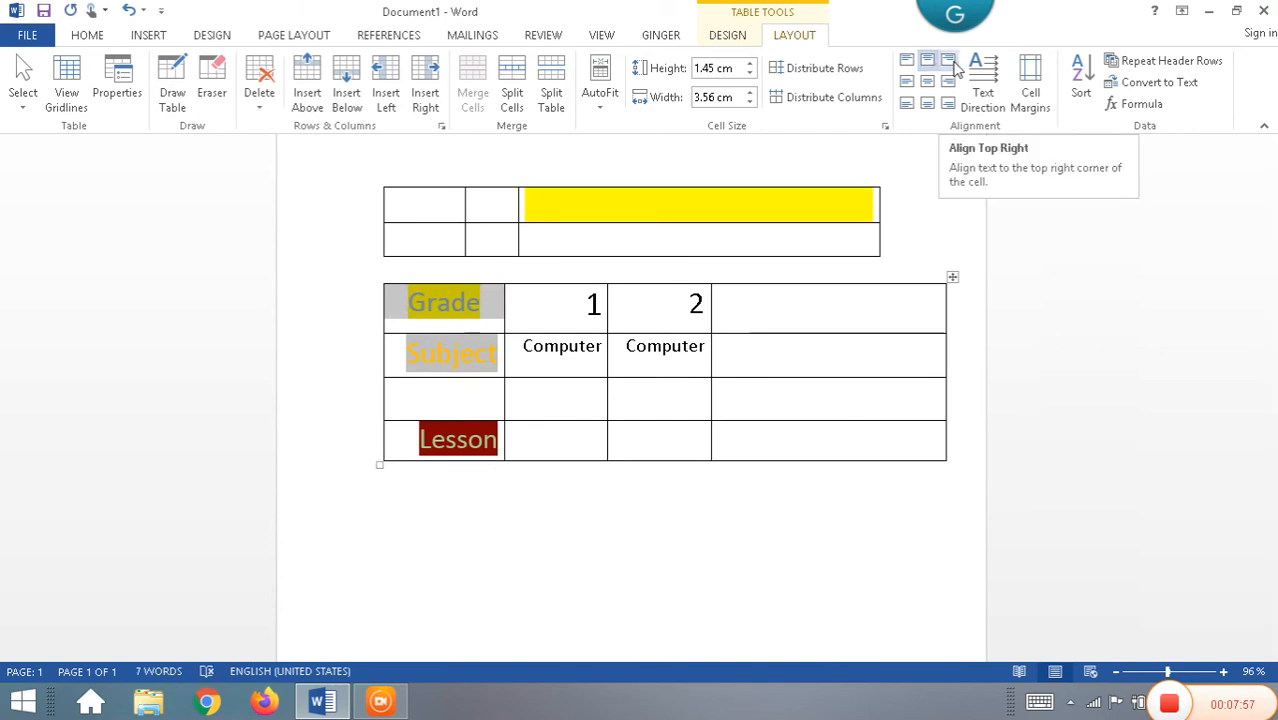
Align the text of the Grade cell to the cell's top right corner.
left_click(954, 63)
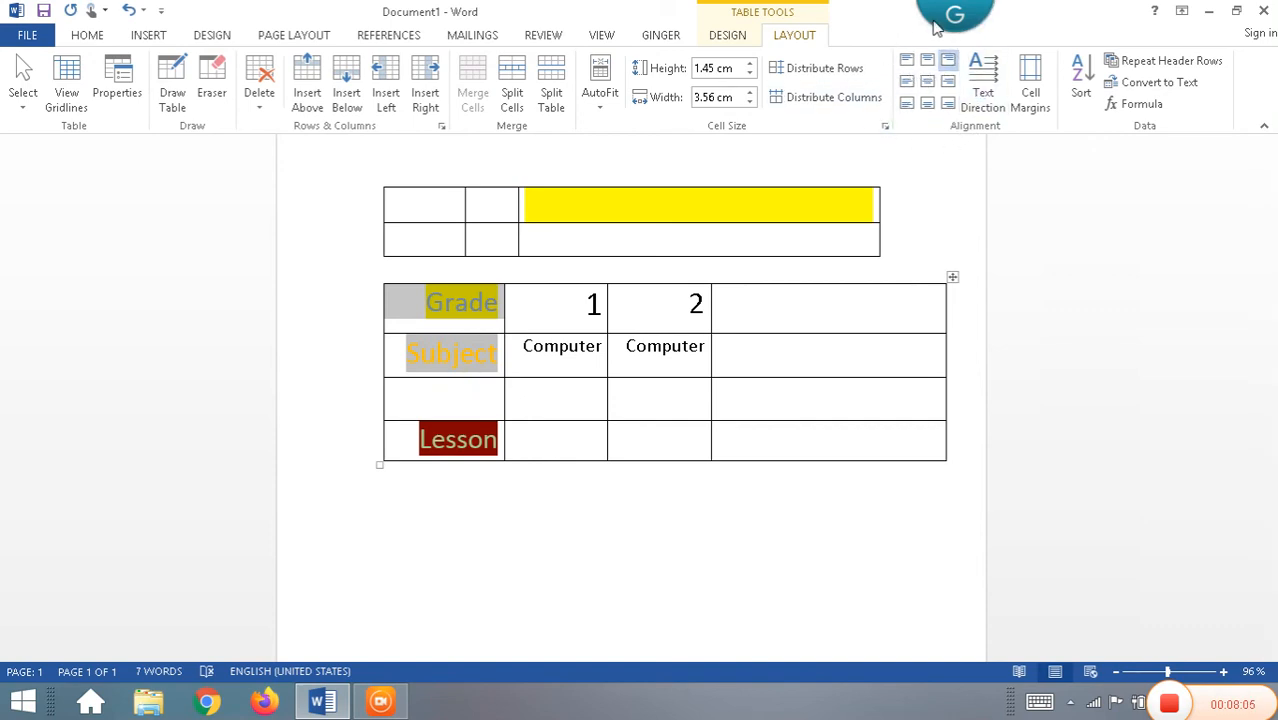
left_click(611, 300)
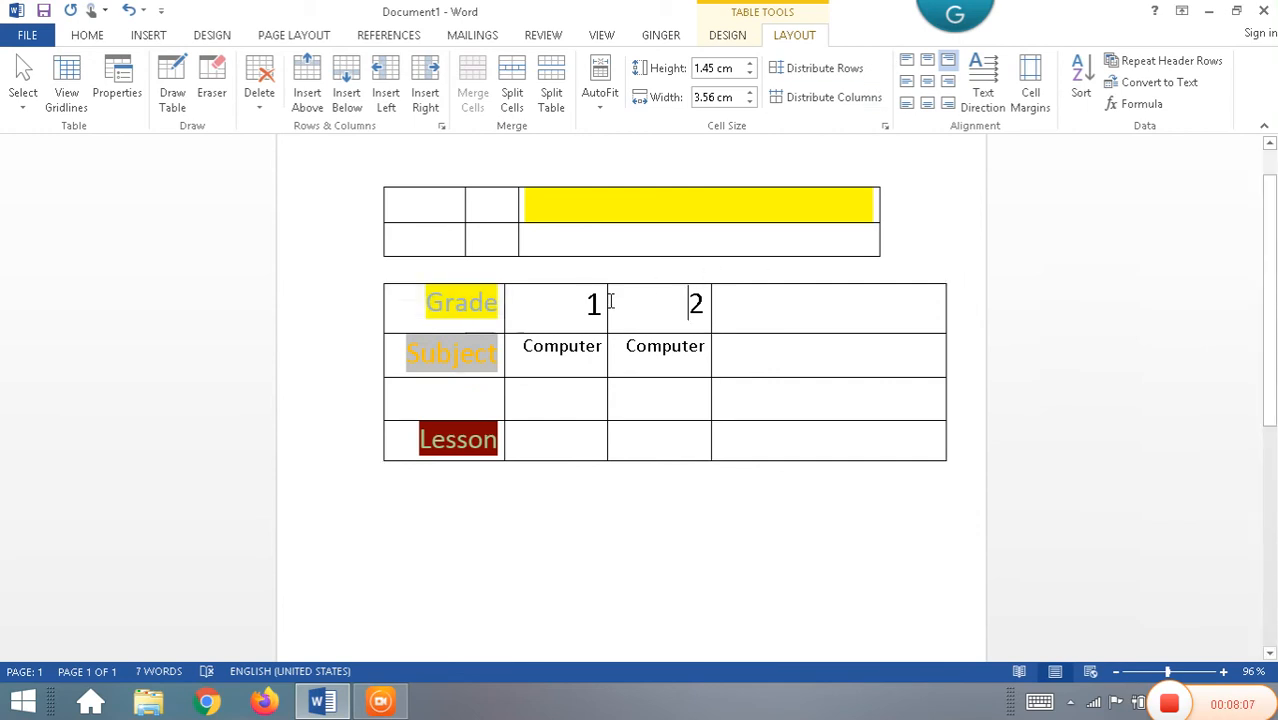
key("alt+shift")
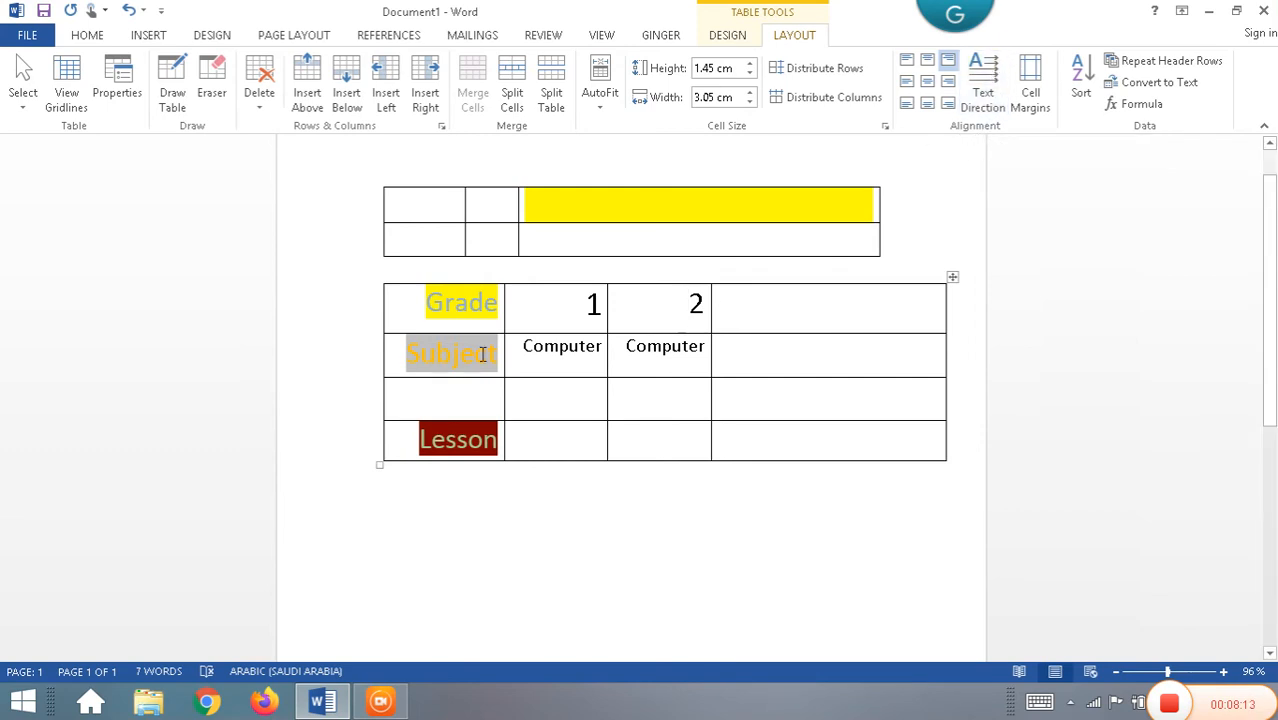
Rotate the Grade text to read top to bottom and enlarge the lower table to a Grade row about 3.21 cm high.
double_click(456, 304)
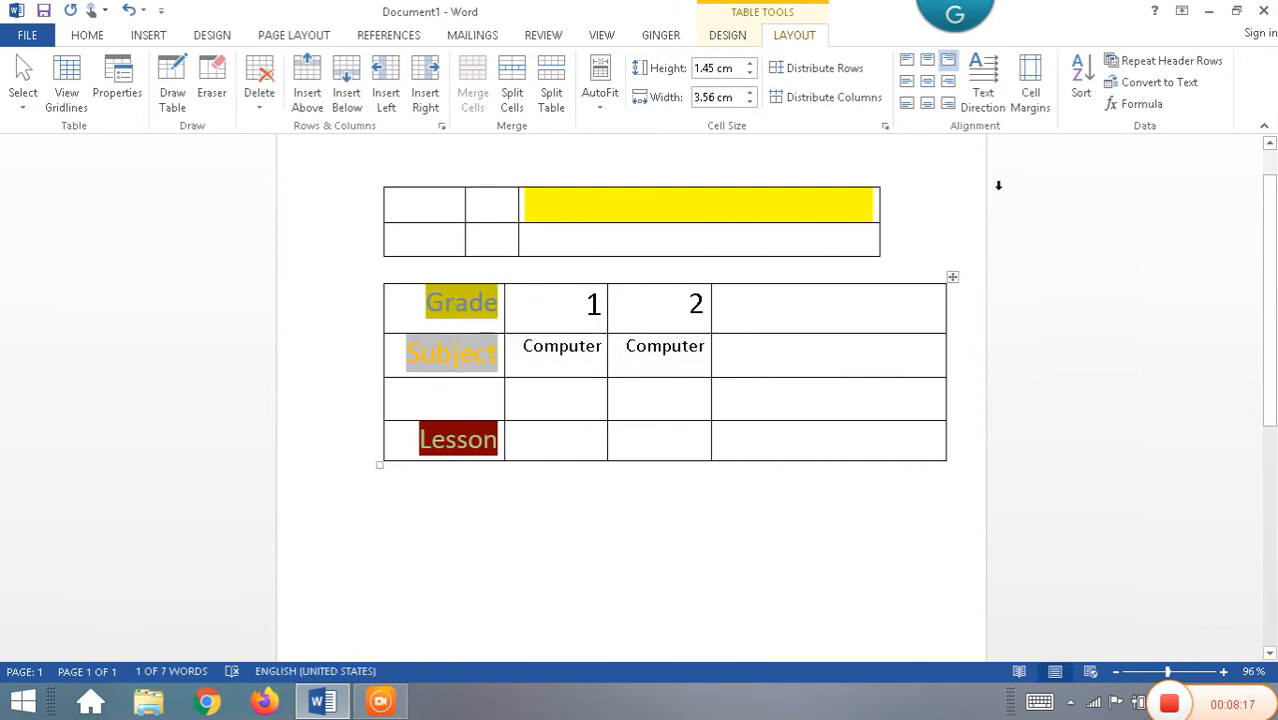
left_click(995, 97)
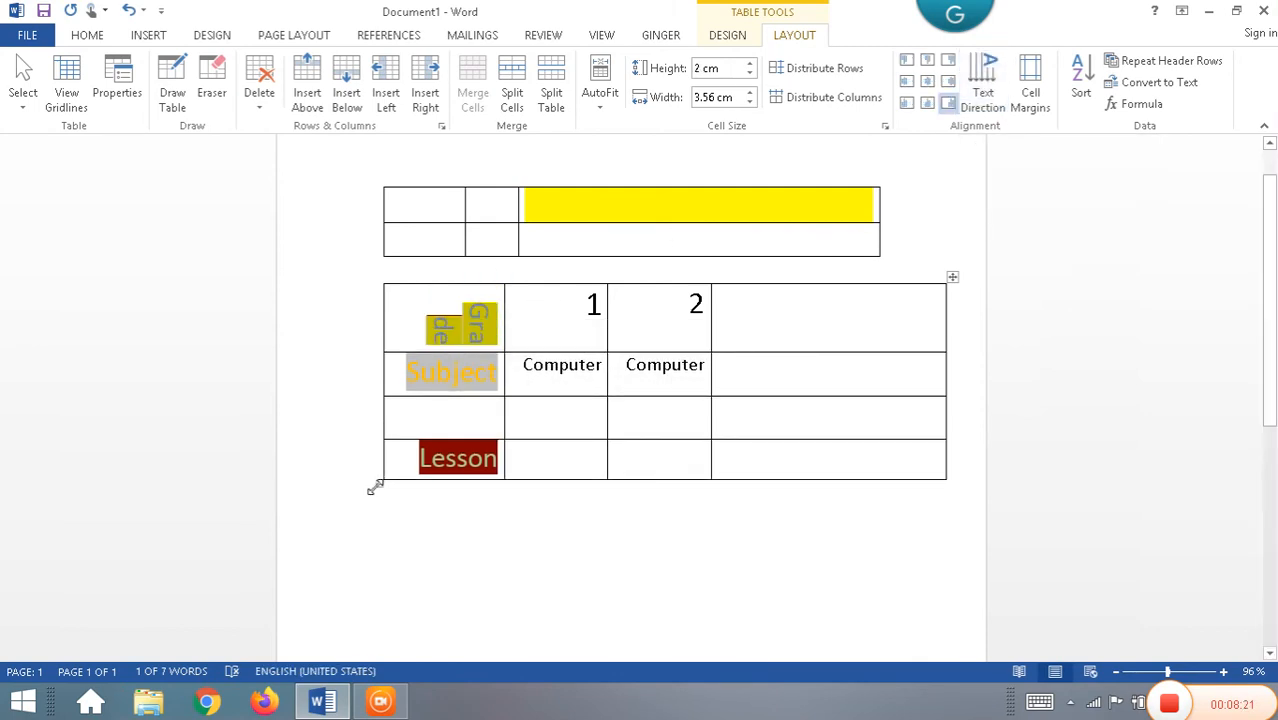
left_click_drag(379, 484, 348, 597)
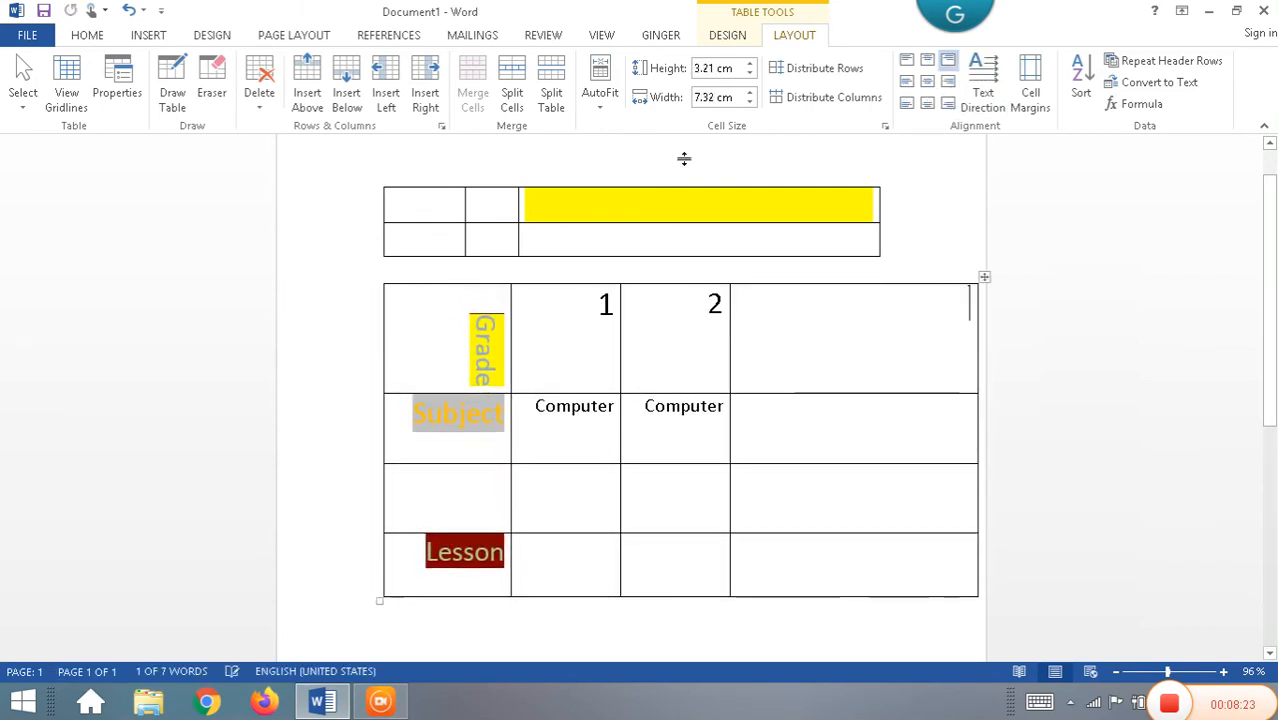
Check the default cell margin and spacing options of the lower table with the Grade text selected.
double_click(486, 345)
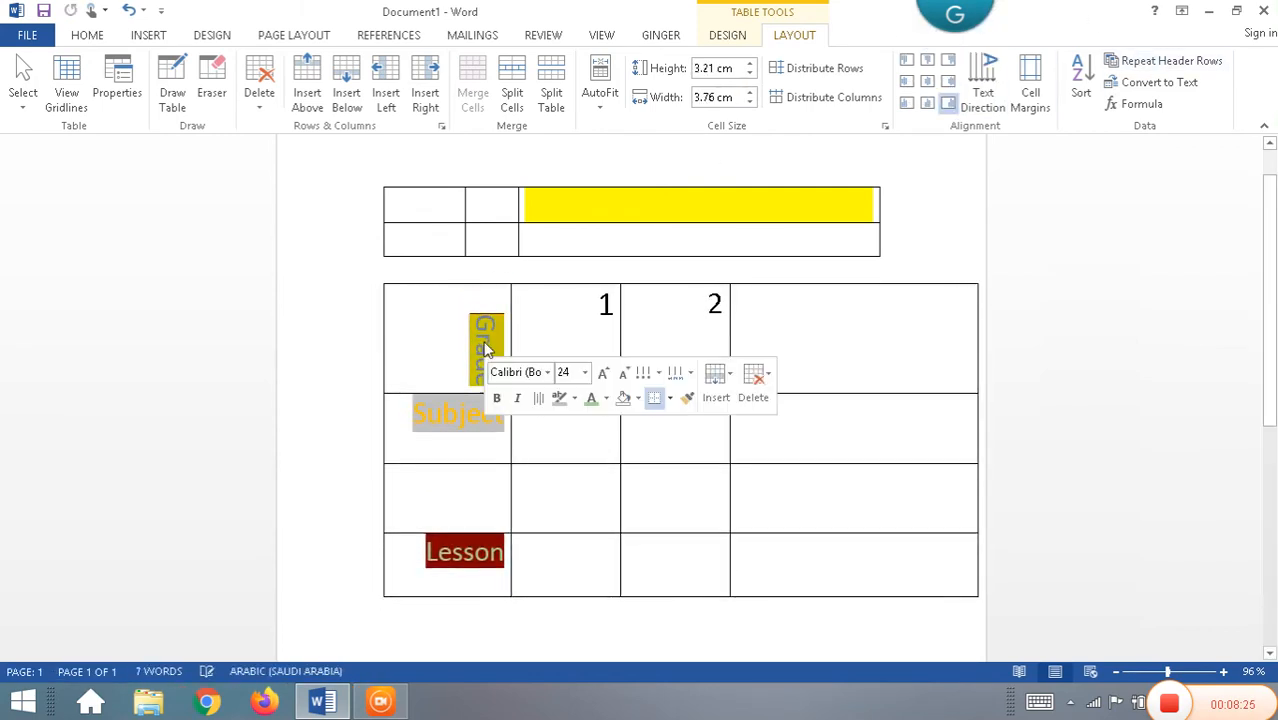
left_click(1030, 90)
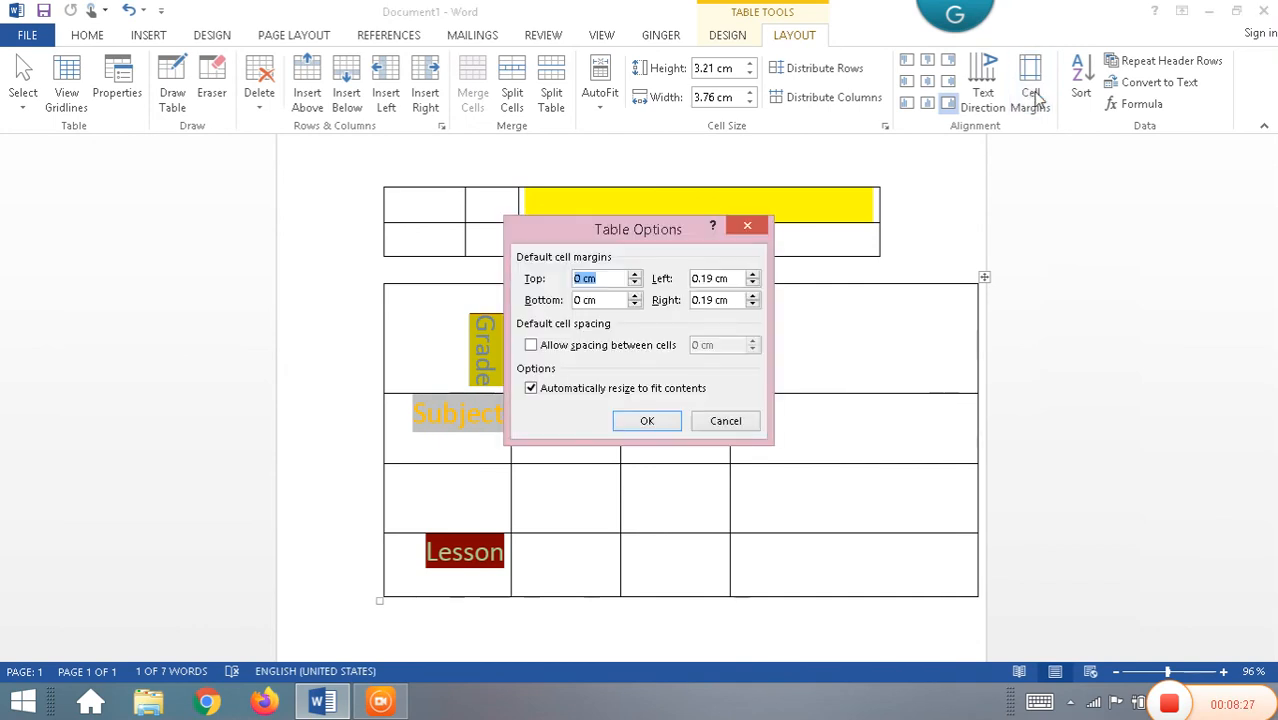
left_click(733, 421)
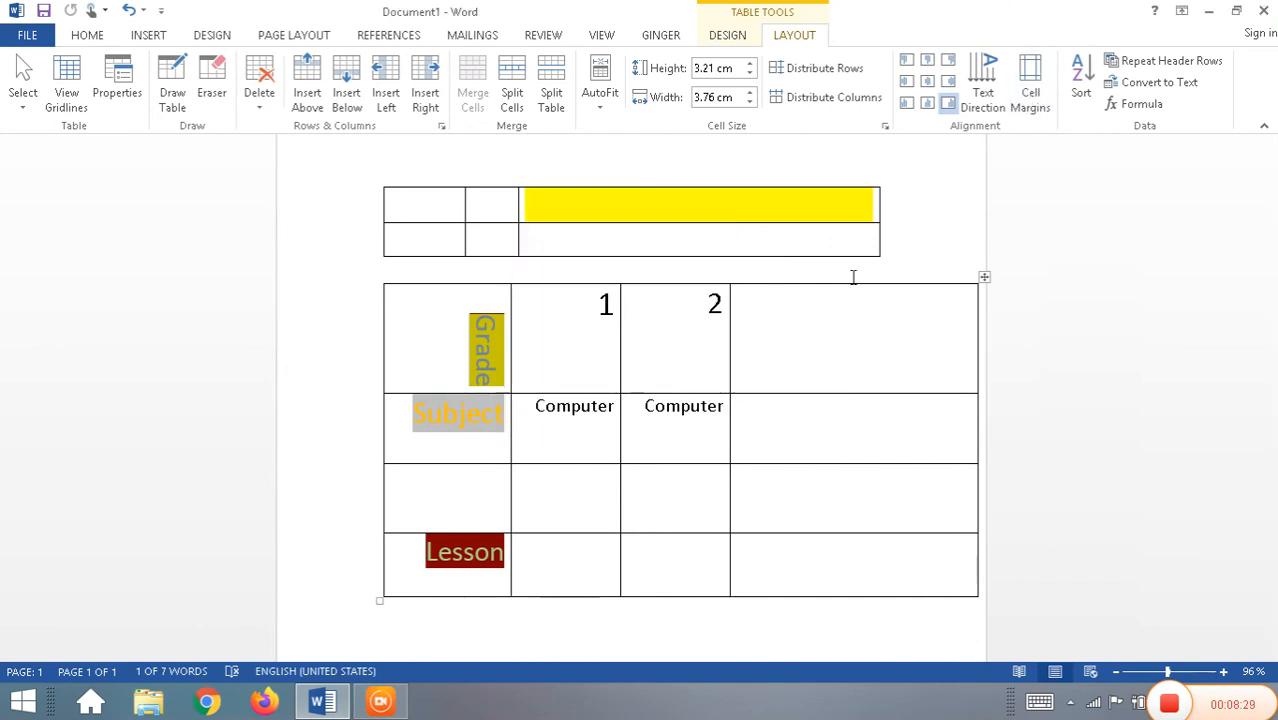
Cycle the Grade text through its vertical text directions and return it to horizontal, leaving the cursor in an empty cell of the last column.
left_click(985, 95)
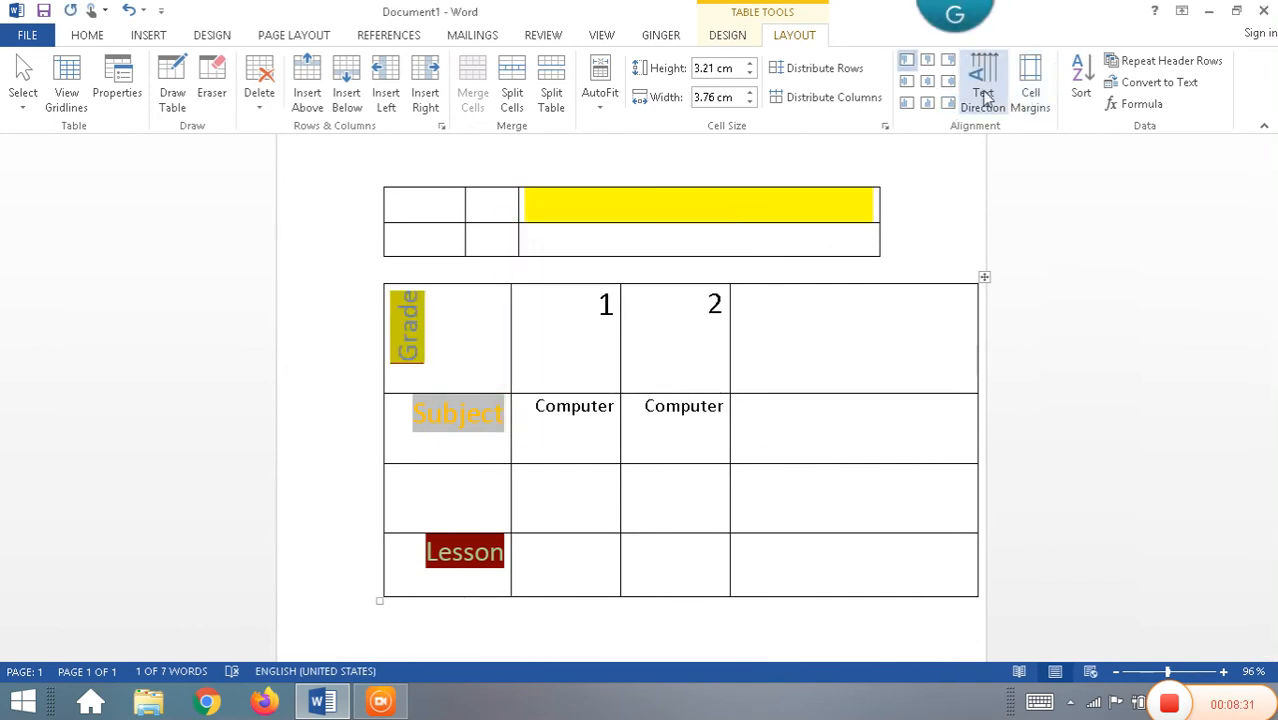
left_click(985, 95)
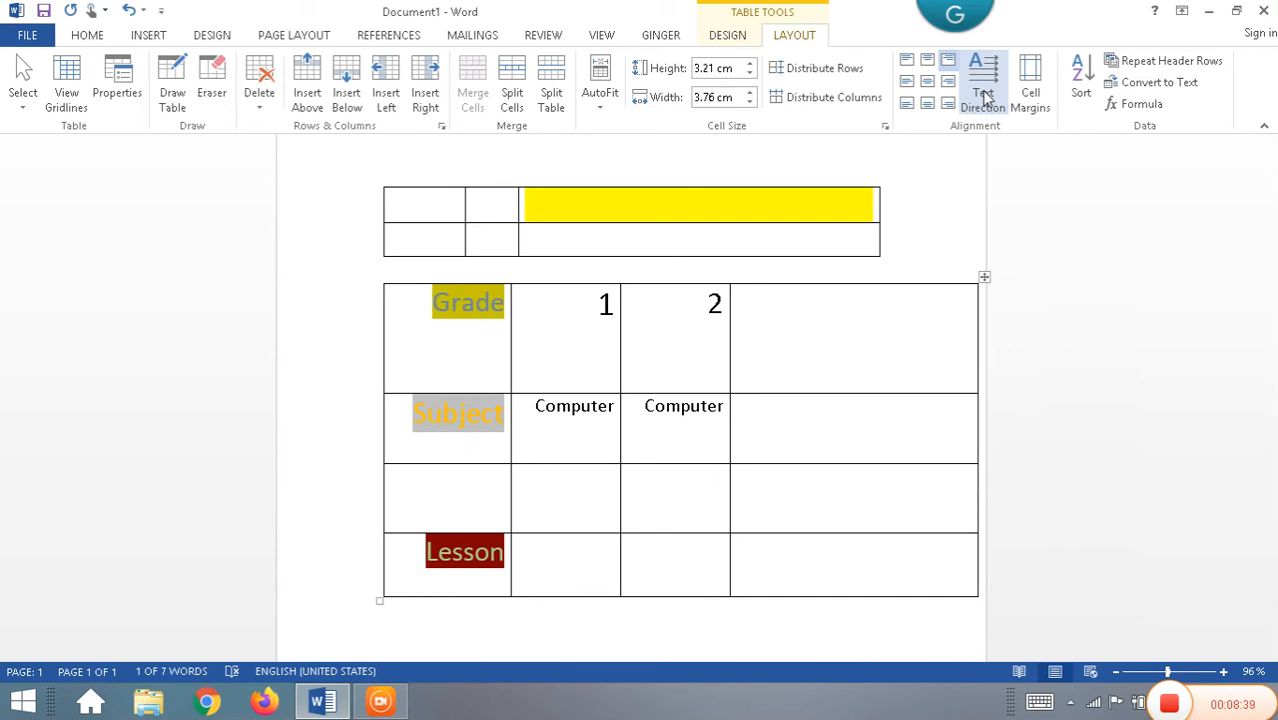
left_click(985, 95)
left_click(985, 95)
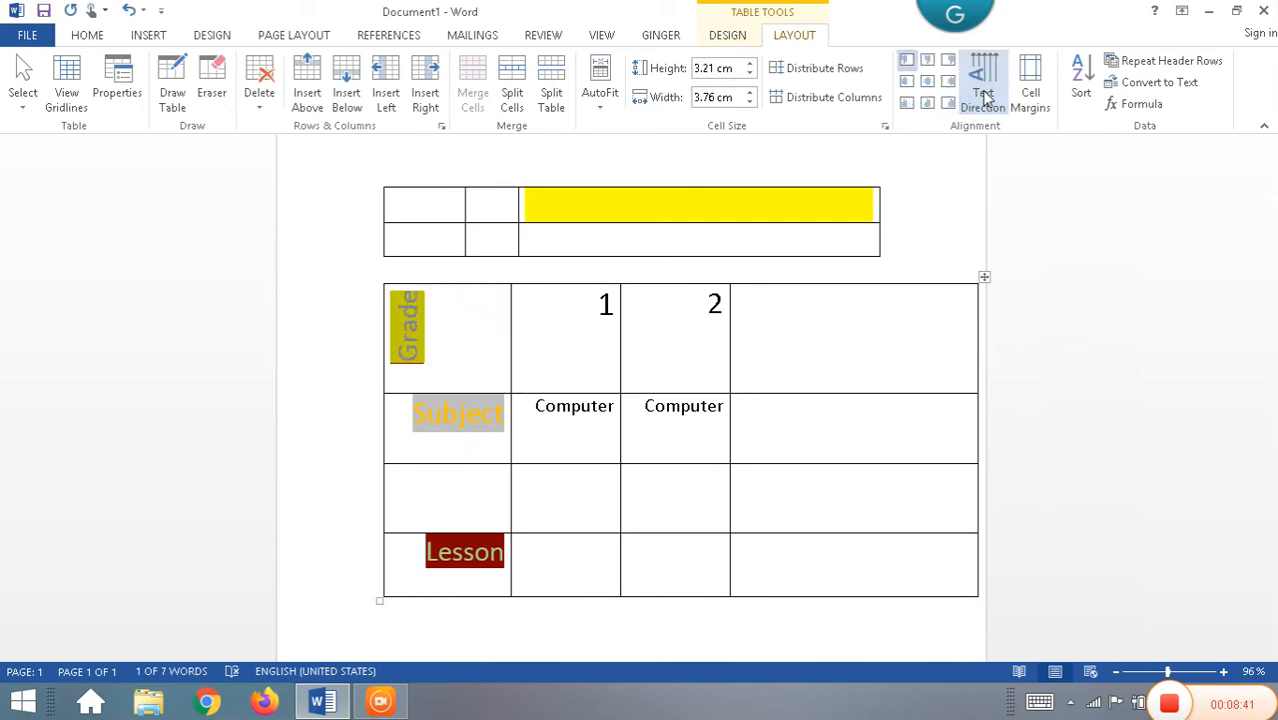
left_click(985, 95)
left_click(710, 437)
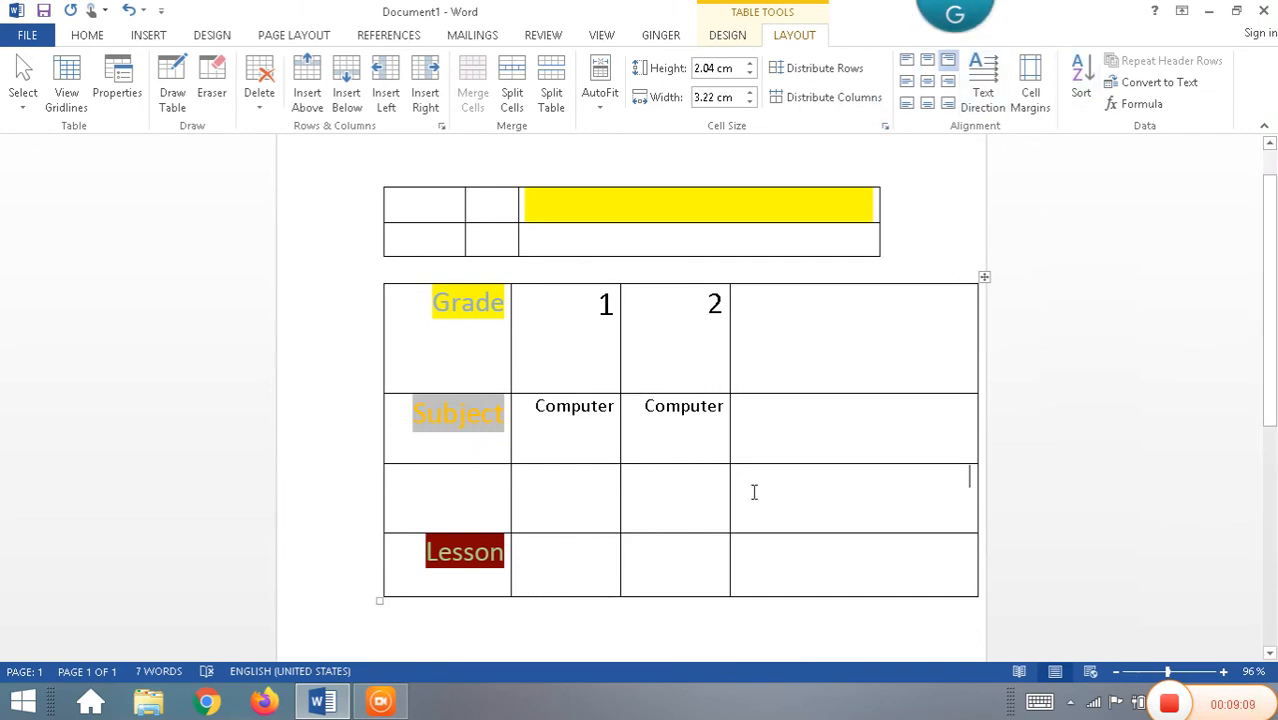
key("alt+shift")
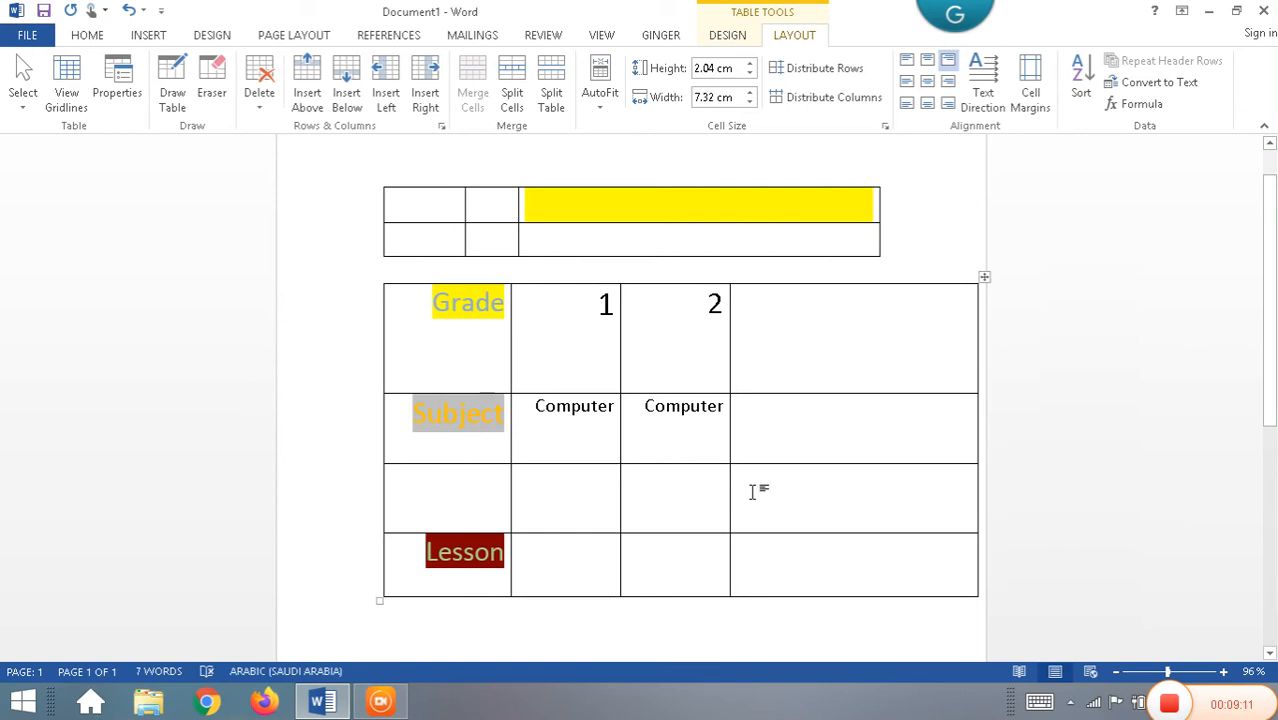